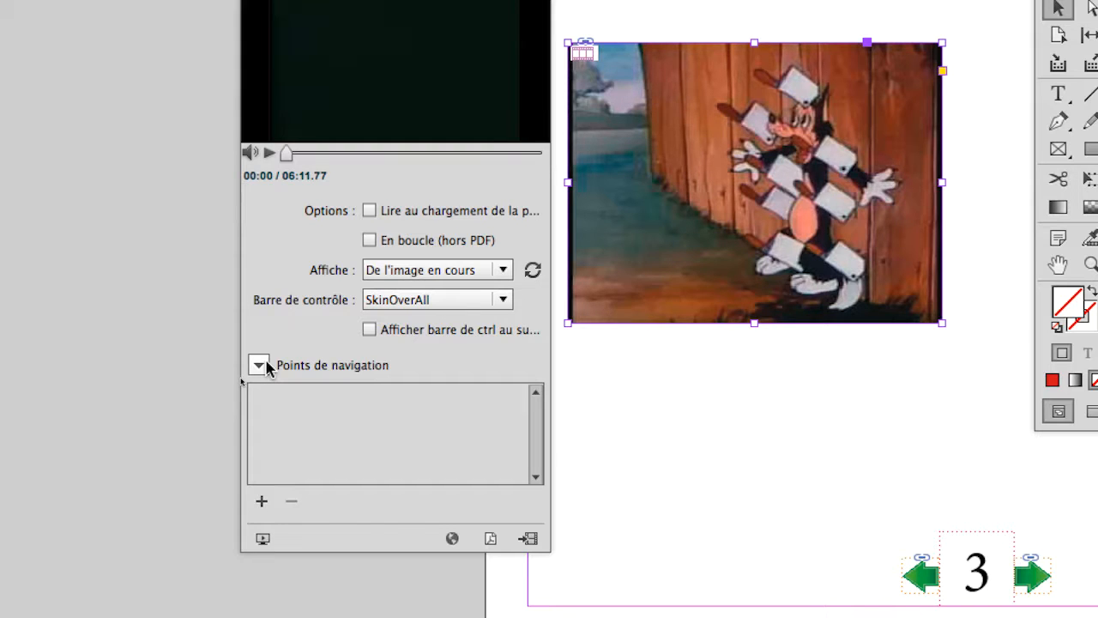
# Collapse the navigation points section, switch to Finder and select the video mighty_mouse_wolf_wolf_512kb.mp4.
pyautogui.click(258, 365)
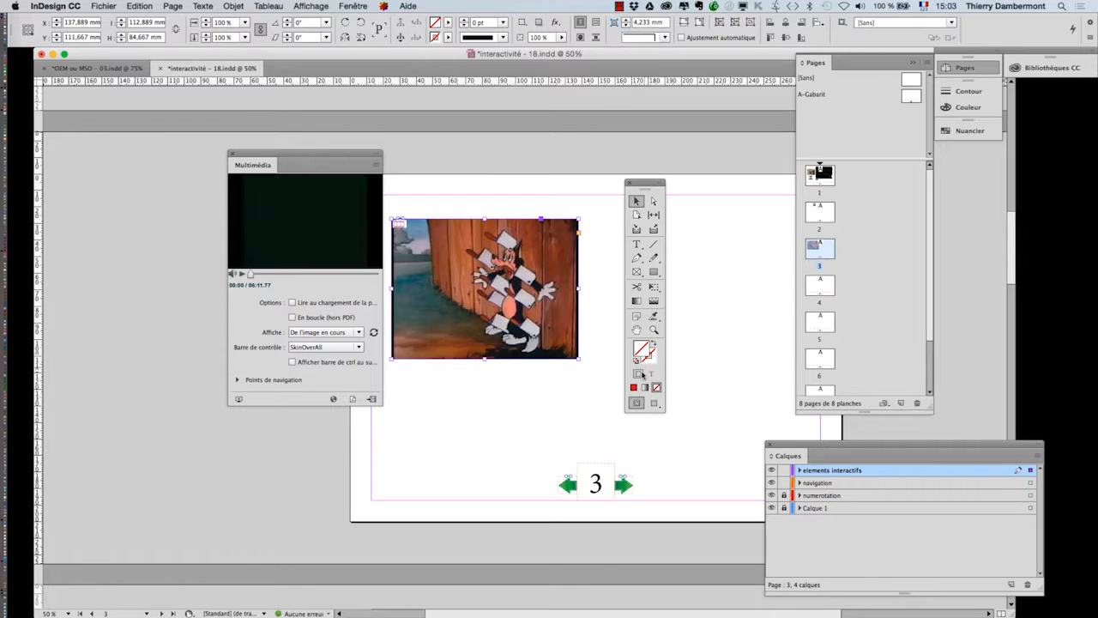
pyautogui.press('super+Tab')
pyautogui.press('super+Tab')
pyautogui.press('super+Tab')
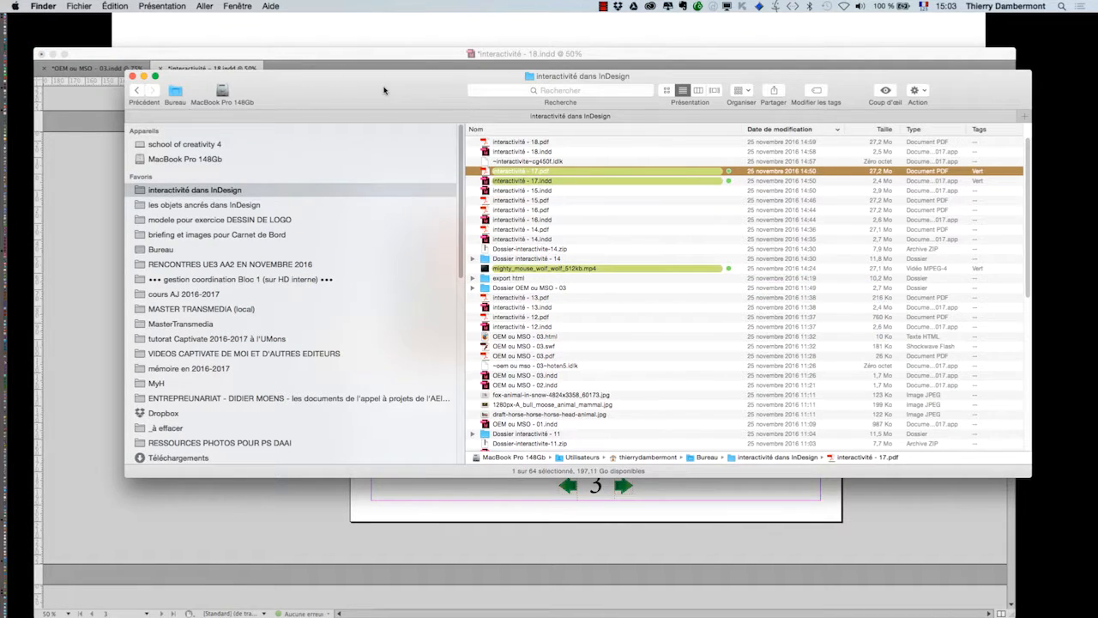
pyautogui.click(520, 268)
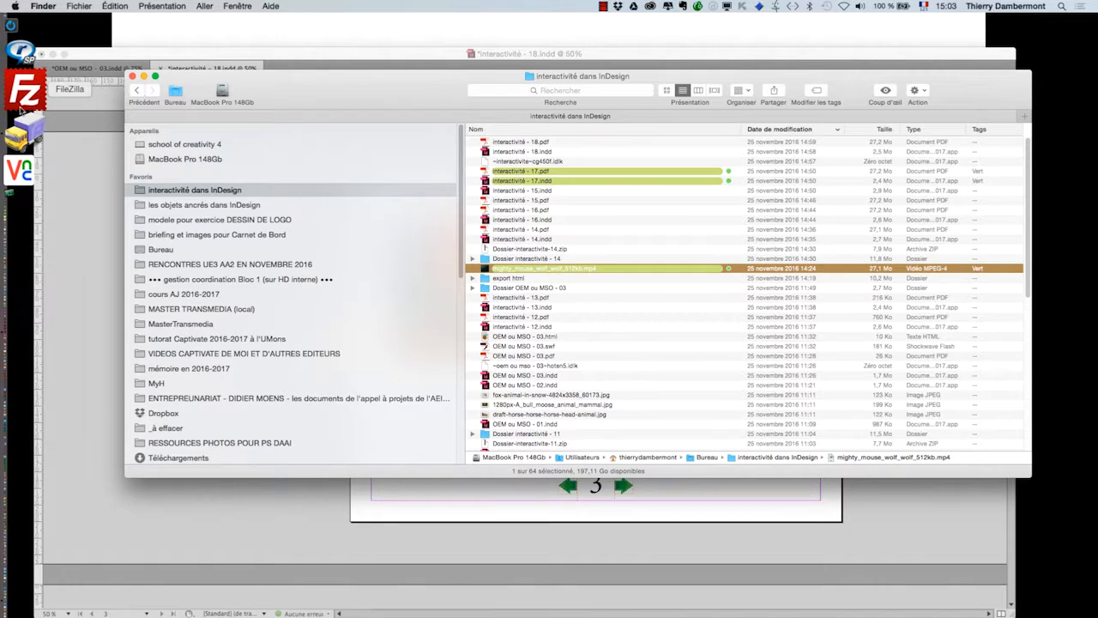
# Open Transmit and arrange its window beside the Finder window so the server's DOWNLOAD folder and the video file are both accessible.
pyautogui.click(25, 101)
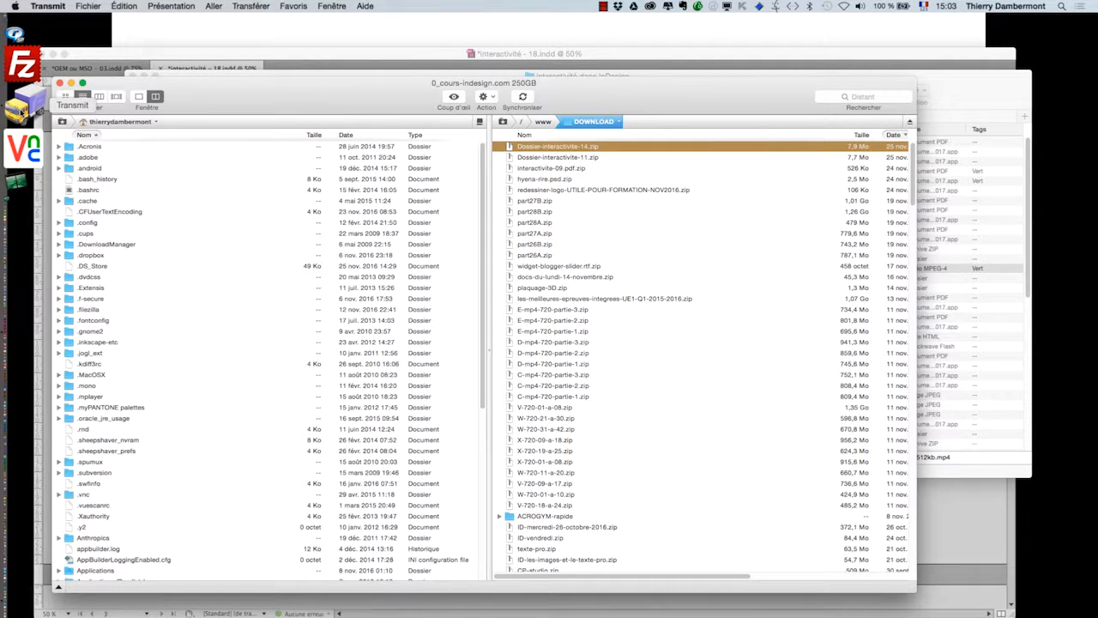
pyautogui.moveTo(625, 97); pyautogui.dragTo(302, 31)
pyautogui.click(626, 81)
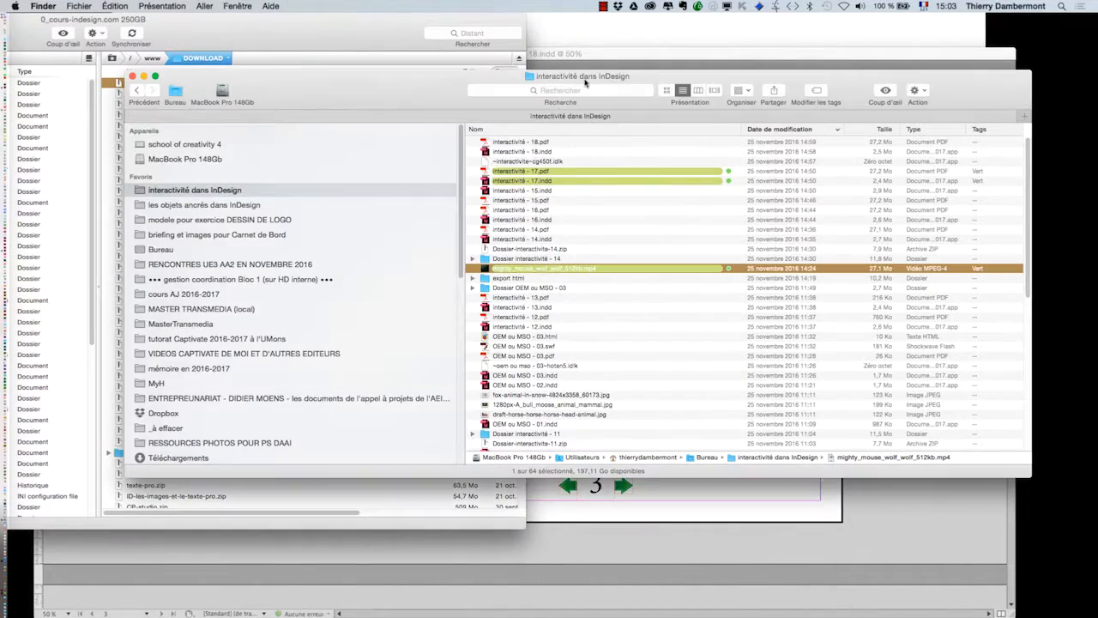
pyautogui.moveTo(425, 80); pyautogui.dragTo(692, 101)
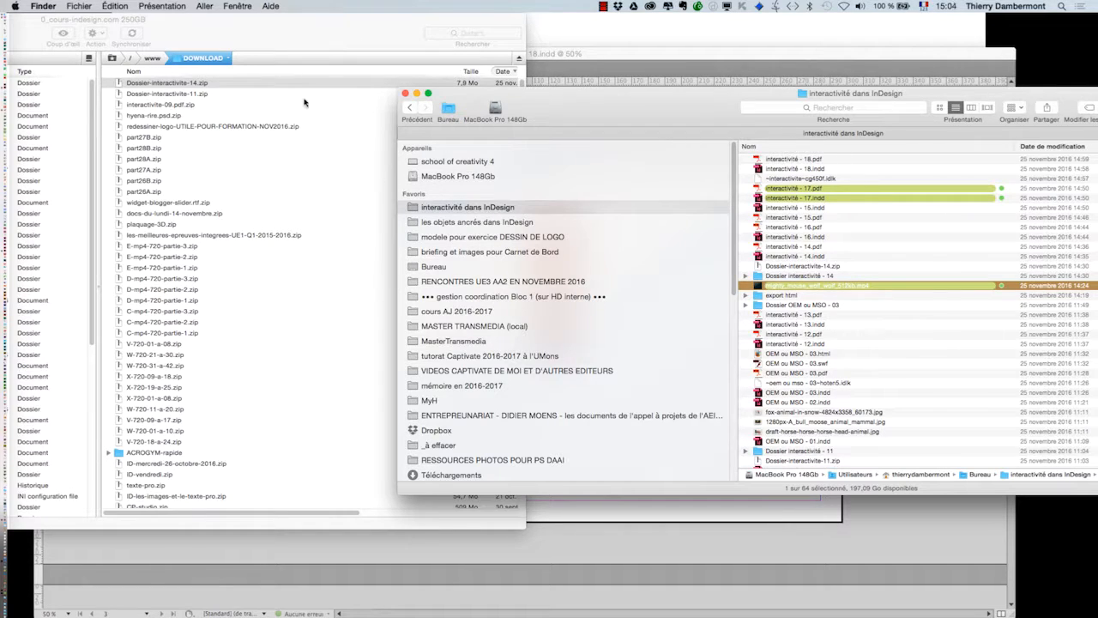
pyautogui.click(346, 41)
pyautogui.moveTo(347, 42); pyautogui.dragTo(374, 61)
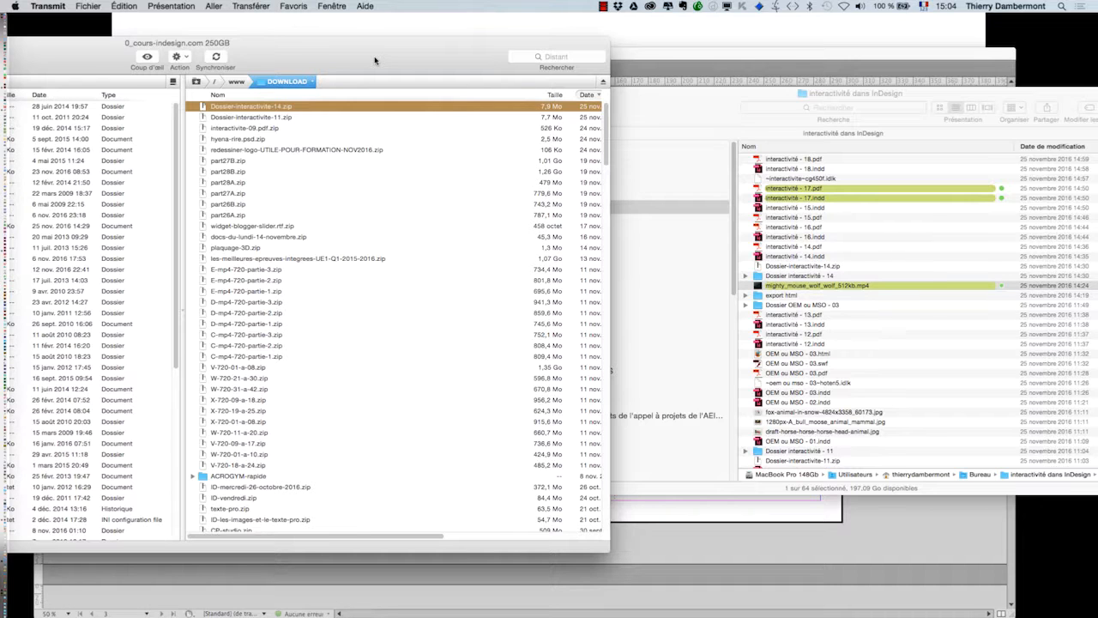
pyautogui.moveTo(593, 111); pyautogui.dragTo(665, 161)
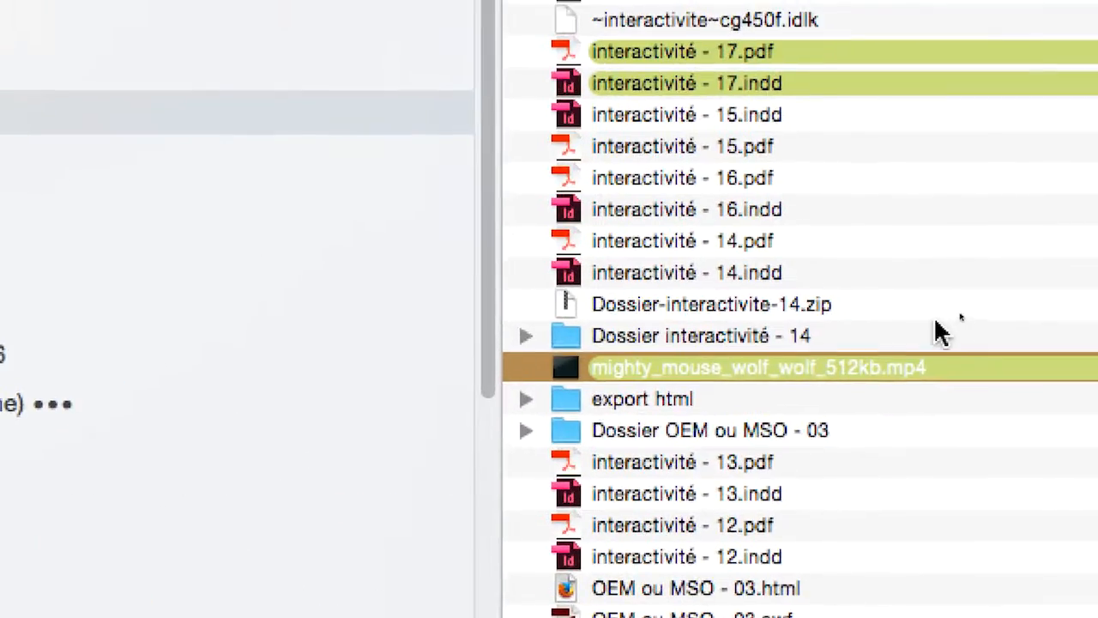
# Upload mighty_mouse_wolf_wolf_512kb.mp4 from Finder to the server's www/DOWNLOAD folder in Transmit.
pyautogui.click(981, 290)
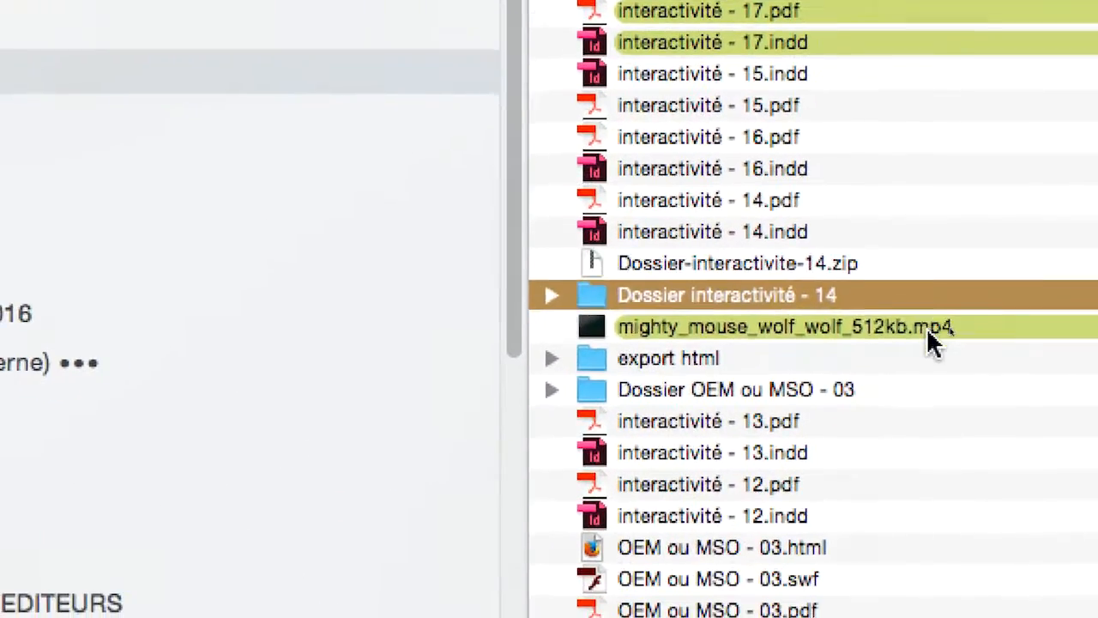
pyautogui.click(948, 323)
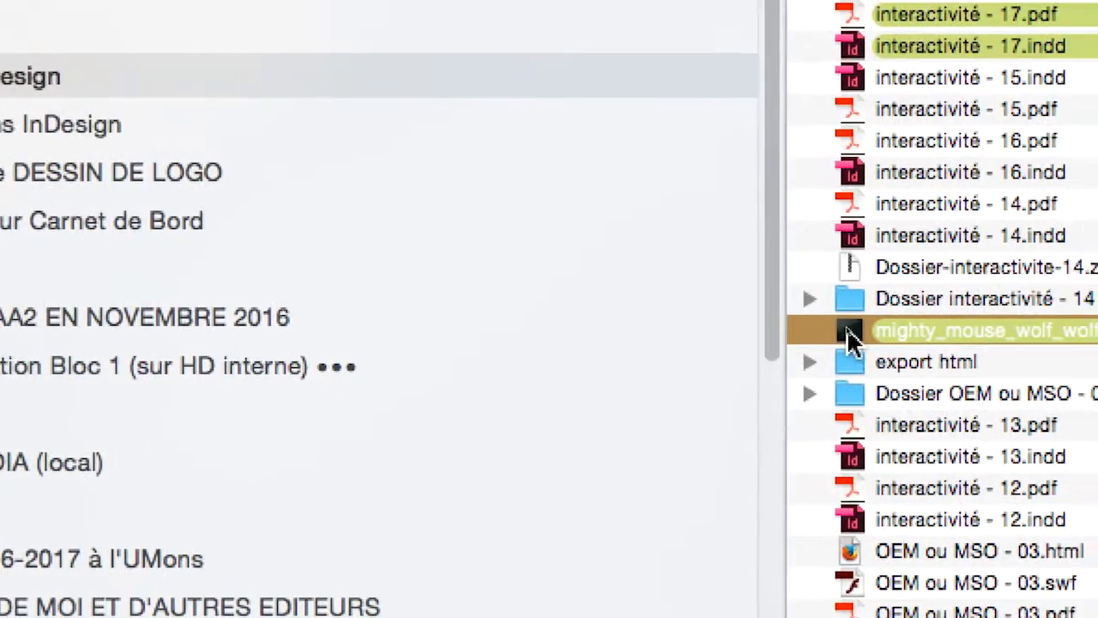
pyautogui.moveTo(849, 328); pyautogui.dragTo(412, 229)
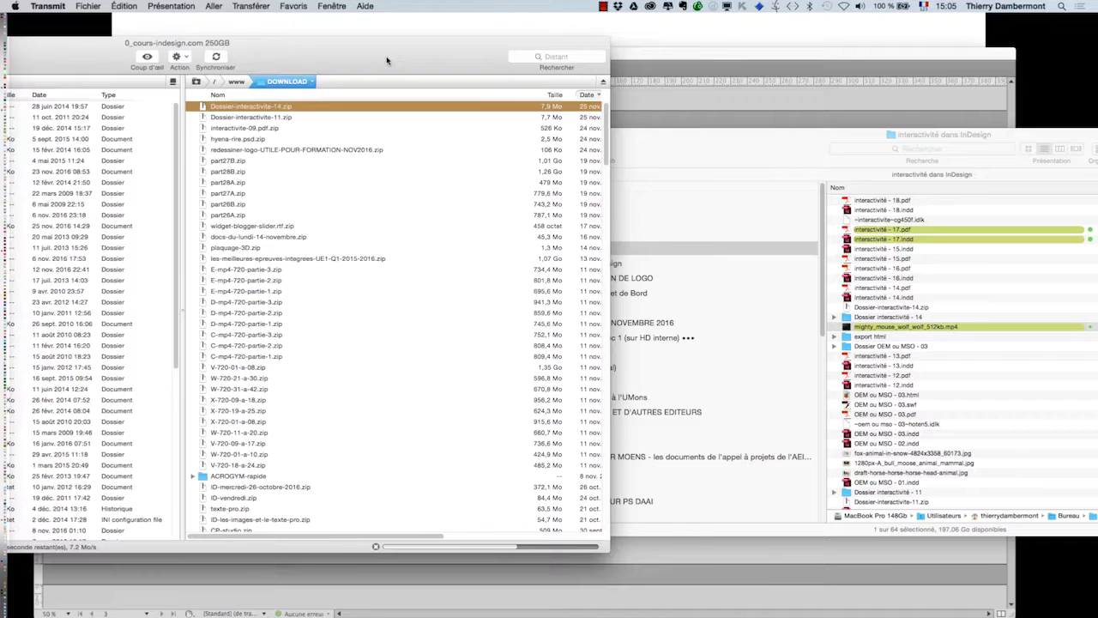
# Bring the Transmit window fully into view and copy the path of the uploaded mighty_mouse_wolf_wolf_512kb.mp4.
pyautogui.moveTo(387, 60); pyautogui.dragTo(744, 56)
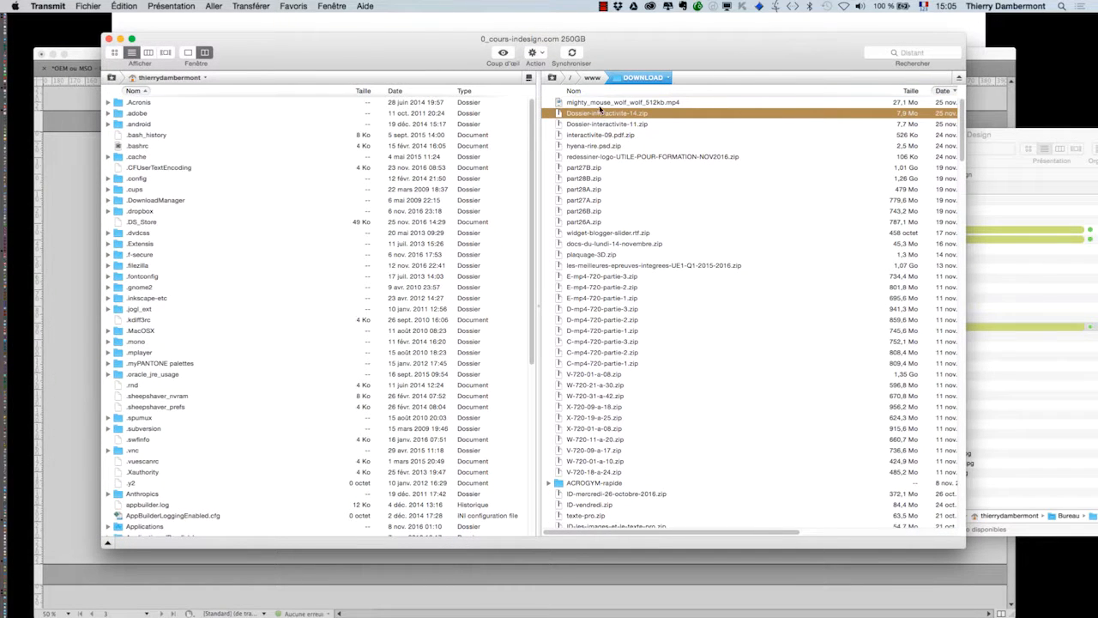
pyautogui.click(649, 103)
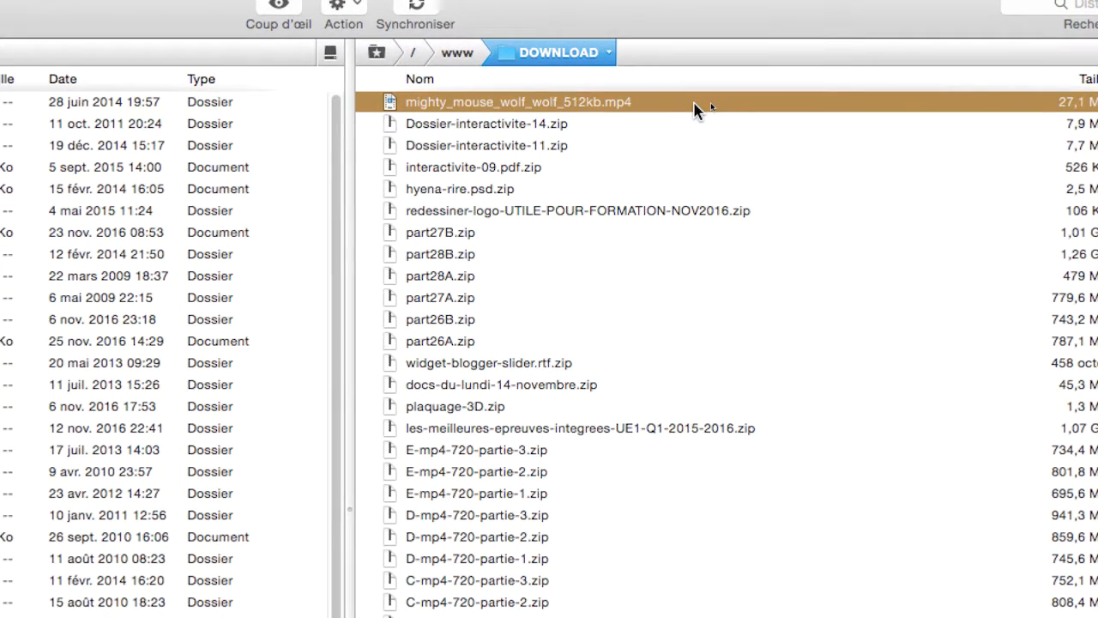
pyautogui.rightClick(695, 109)
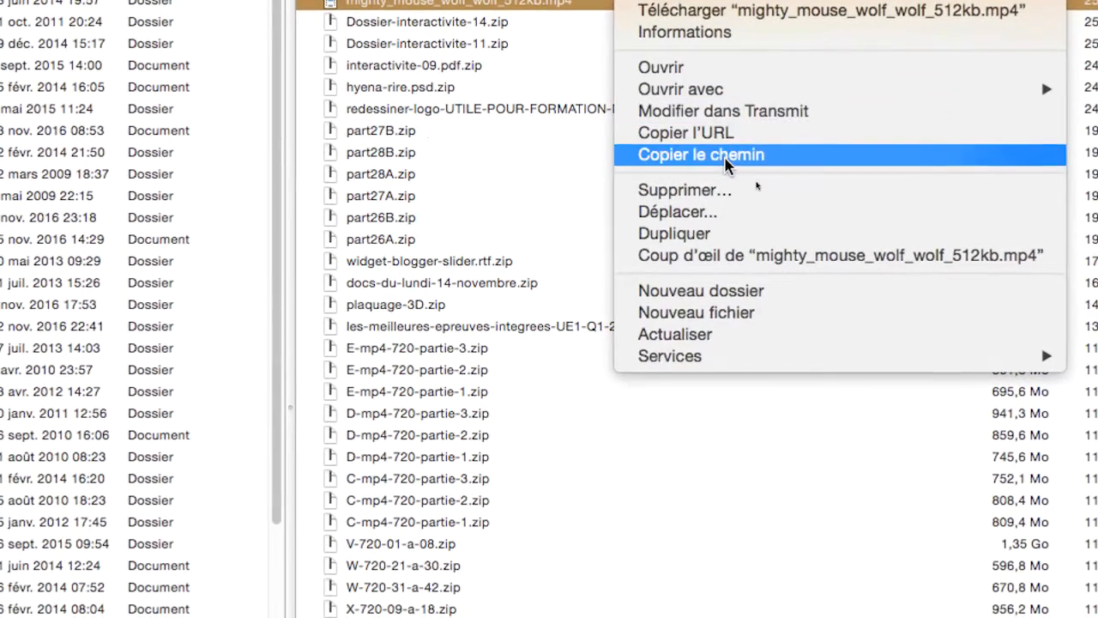
pyautogui.click(725, 163)
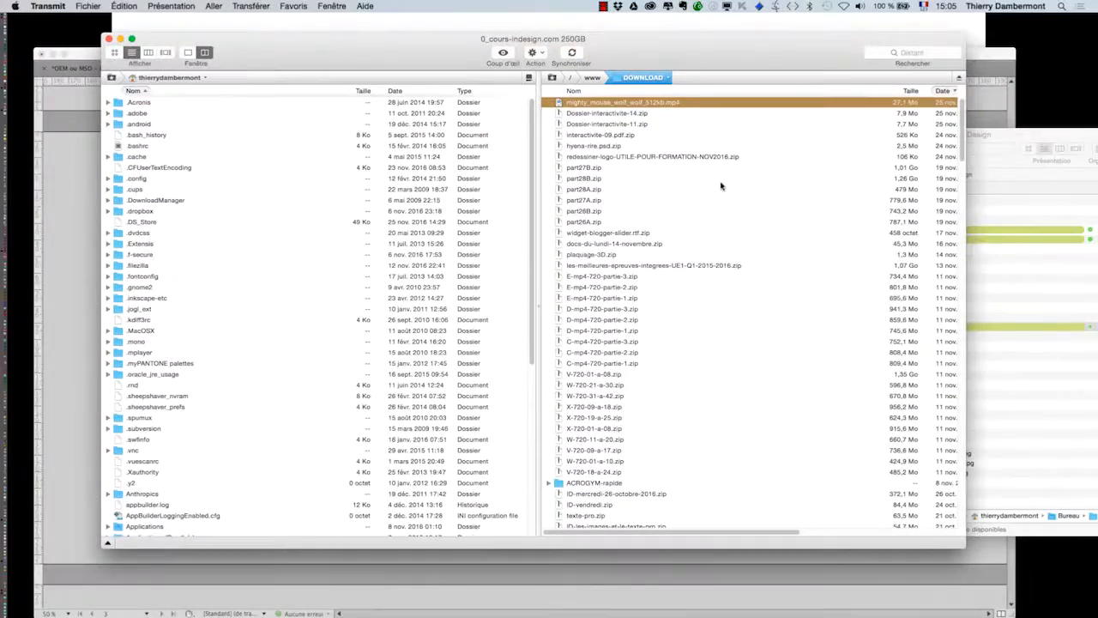
# Switch to Firefox, open a new browser window and reposition and enlarge it to fill the screen.
pyautogui.press('super+Tab')
pyautogui.press('super+Tab')
pyautogui.press('super+Tab')
pyautogui.press('super+Tab')
pyautogui.press('super+Tab')
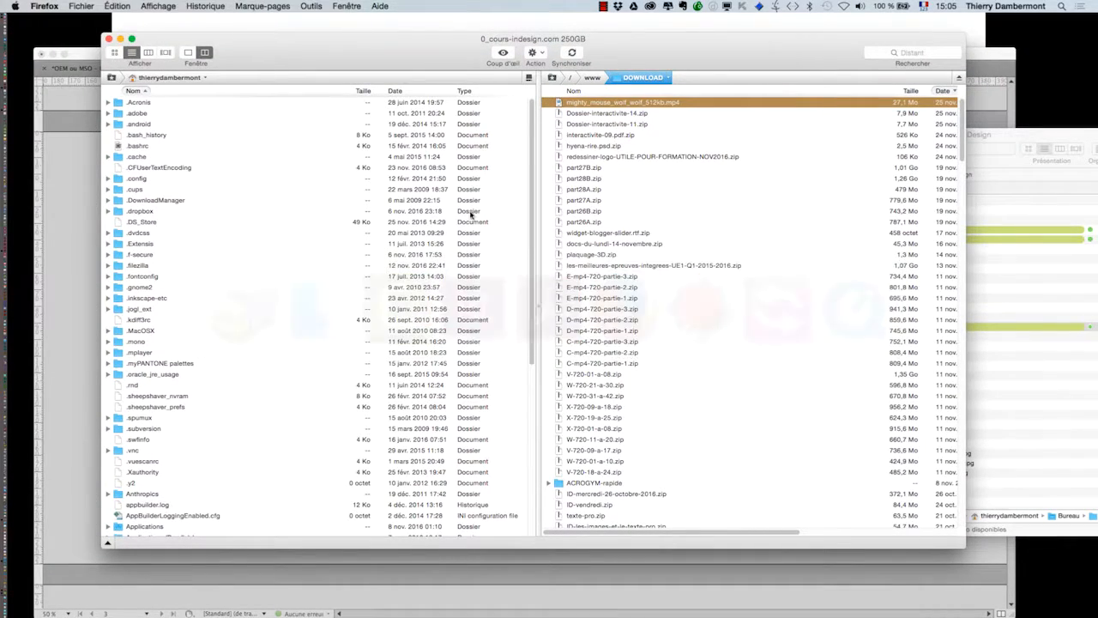
pyautogui.click(81, 6)
pyautogui.click(90, 32)
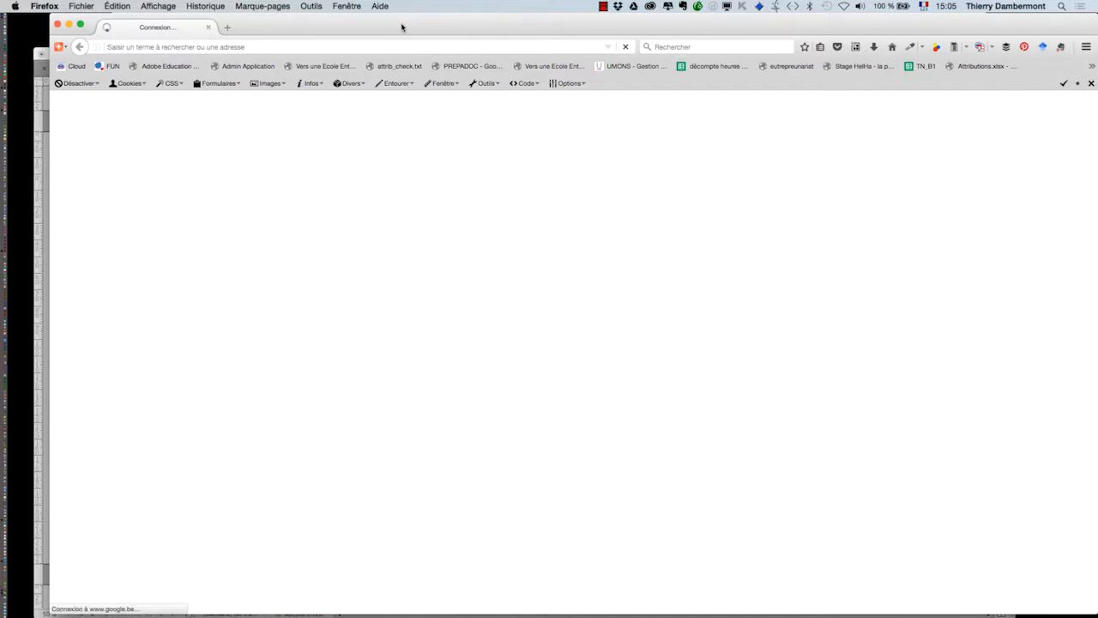
pyautogui.moveTo(403, 26); pyautogui.dragTo(368, 27)
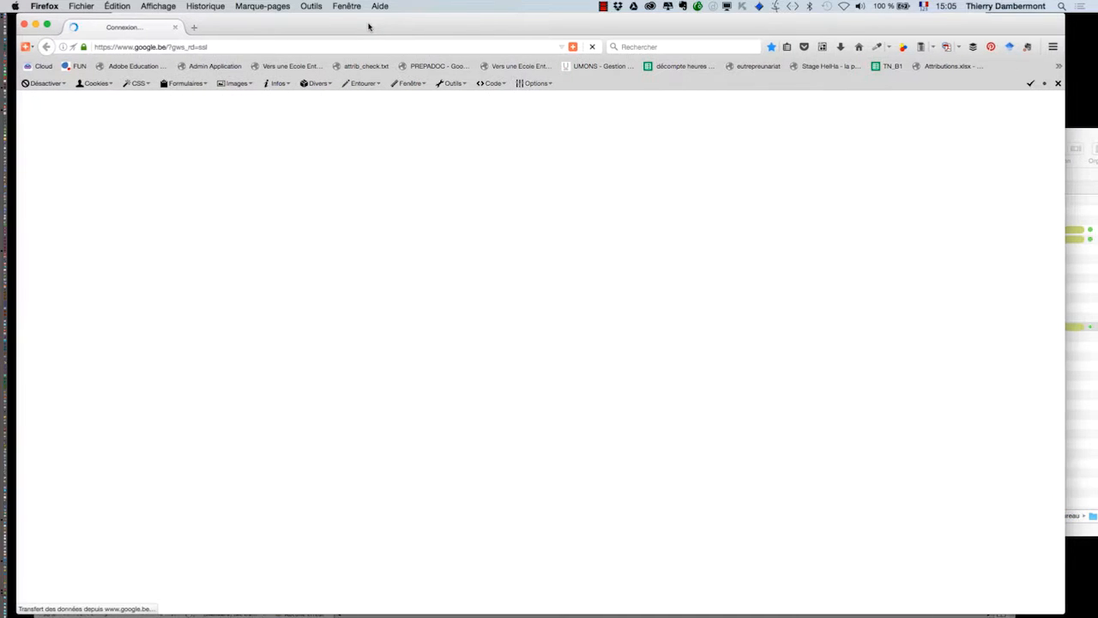
pyautogui.moveTo(1066, 613); pyautogui.dragTo(1097, 617)
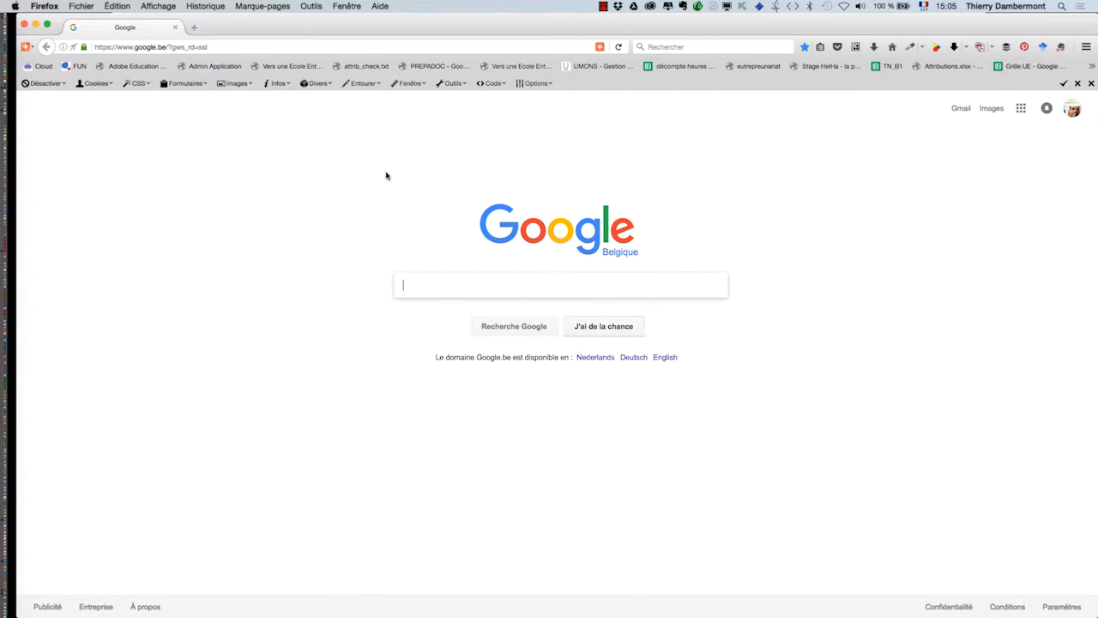
pyautogui.click(169, 46)
pyautogui.write('ftp://ftp.cours-indesign.com:21//www/DOWNLOAD/mighty_mouse_wolf_wolf_512kb.mp4')
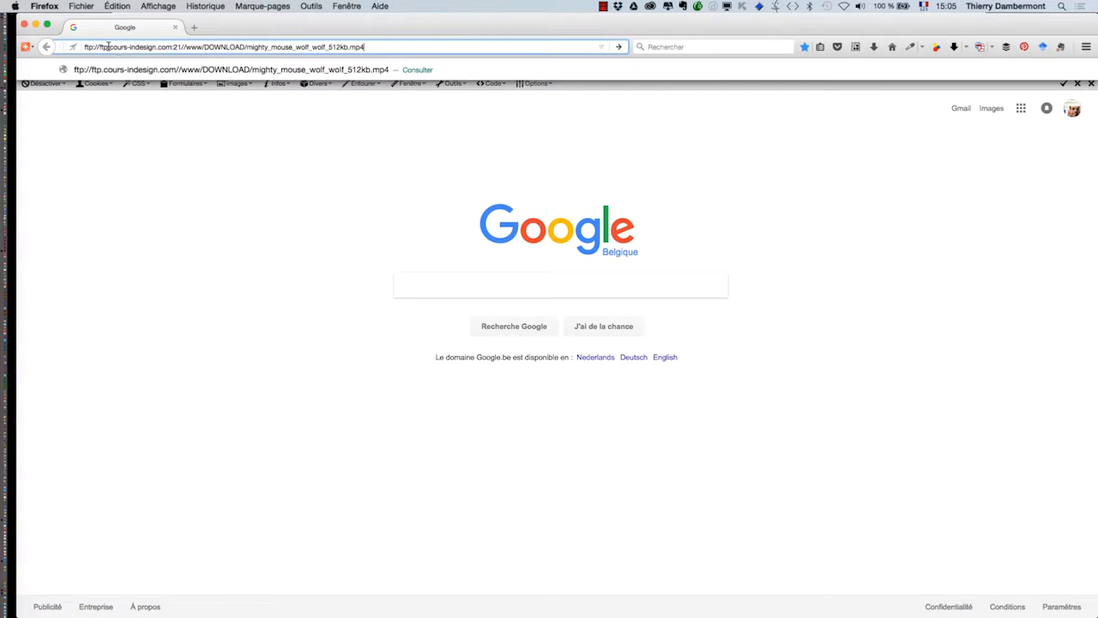
pyautogui.click(105, 46)
pyautogui.press('BackSpace')
pyautogui.press('BackSpace')
pyautogui.press('BackSpace')
pyautogui.press('BackSpace')
pyautogui.press('BackSpace')
pyautogui.press('BackSpace')
pyautogui.write('www.')
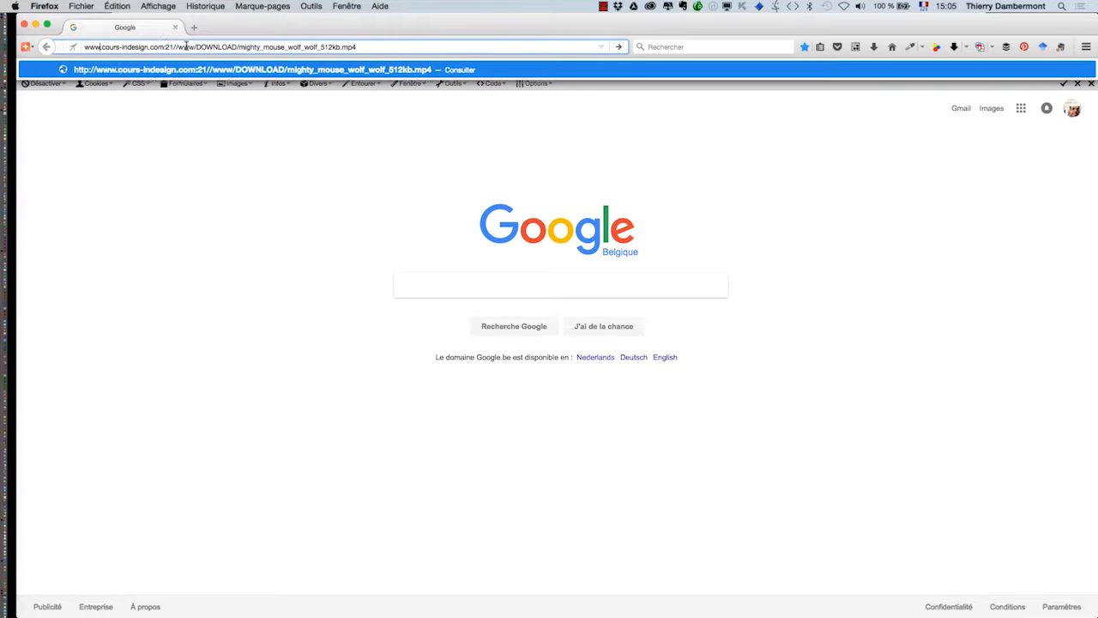
pyautogui.moveTo(191, 47); pyautogui.dragTo(167, 48)
pyautogui.press('BackSpace')
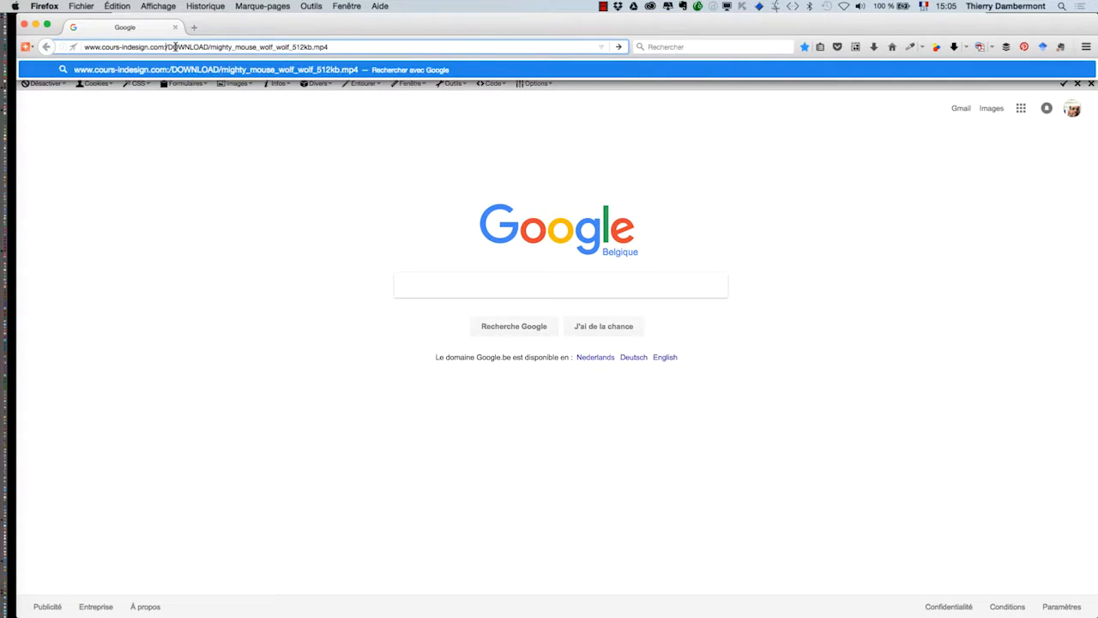
pyautogui.tripleClick(175, 48)
pyautogui.press('super+c')
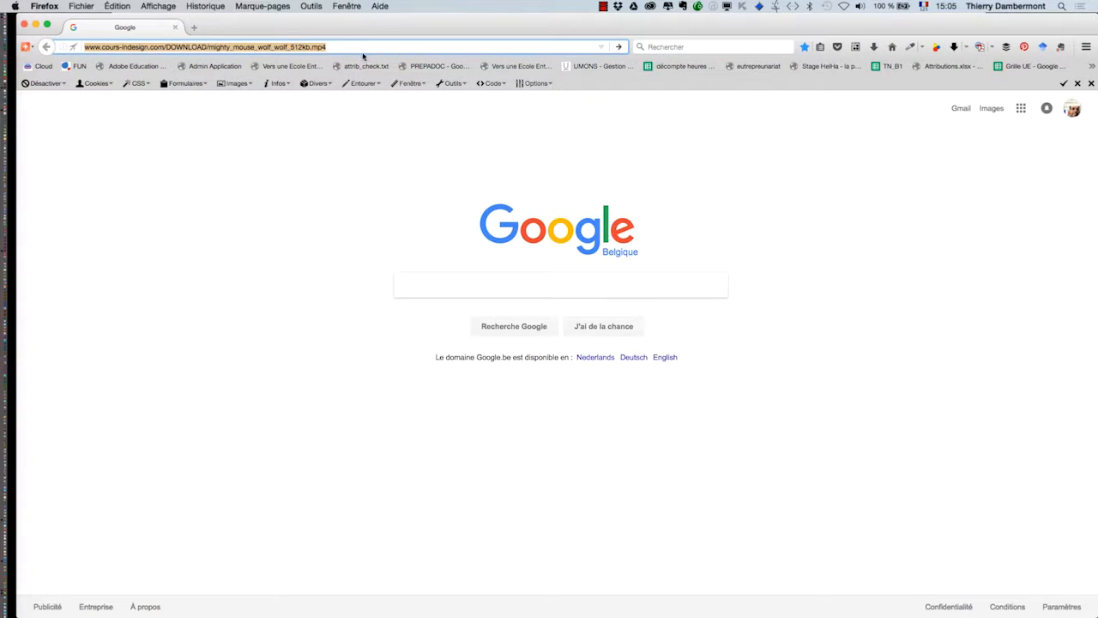
# Load the edited address to play the online video and set the page zoom to normal.
pyautogui.click(361, 47)
pyautogui.press('Return')
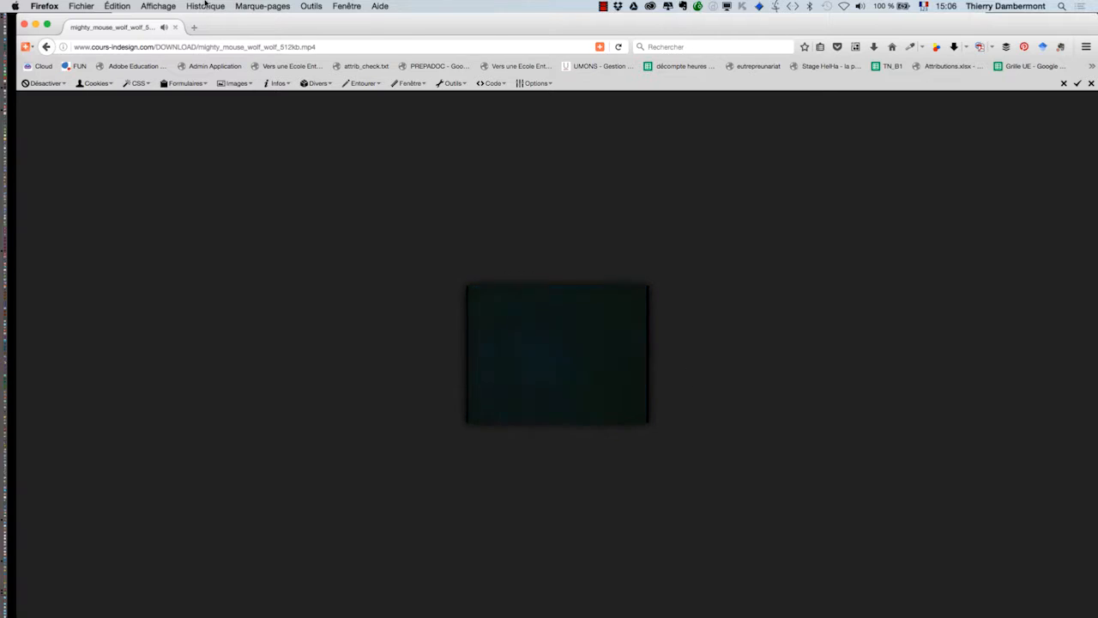
pyautogui.click(172, 5)
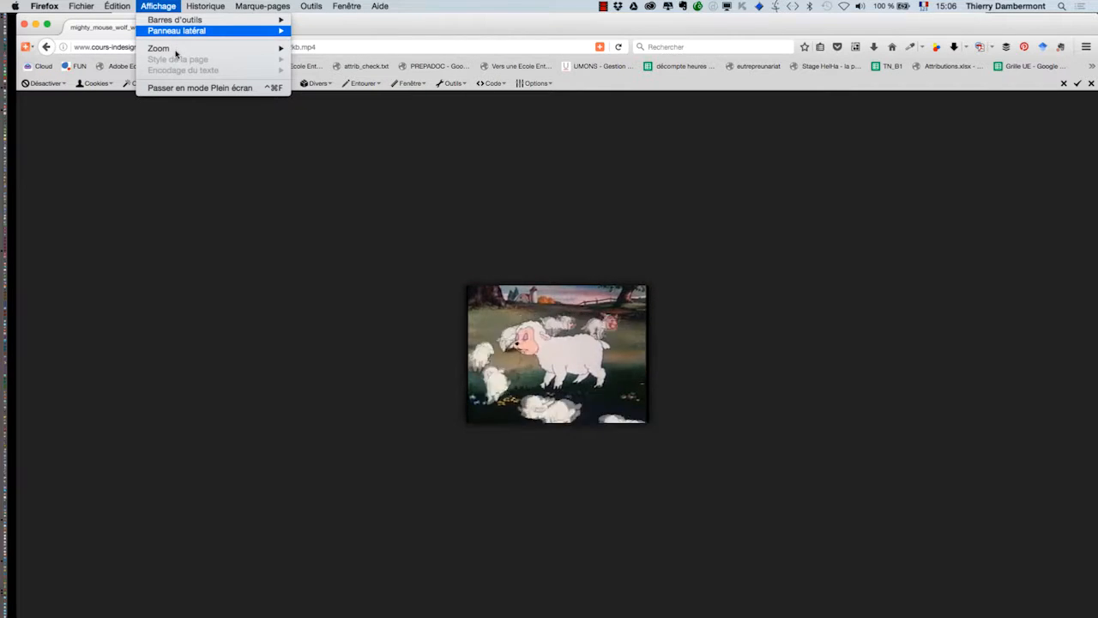
pyautogui.moveTo(173, 50)
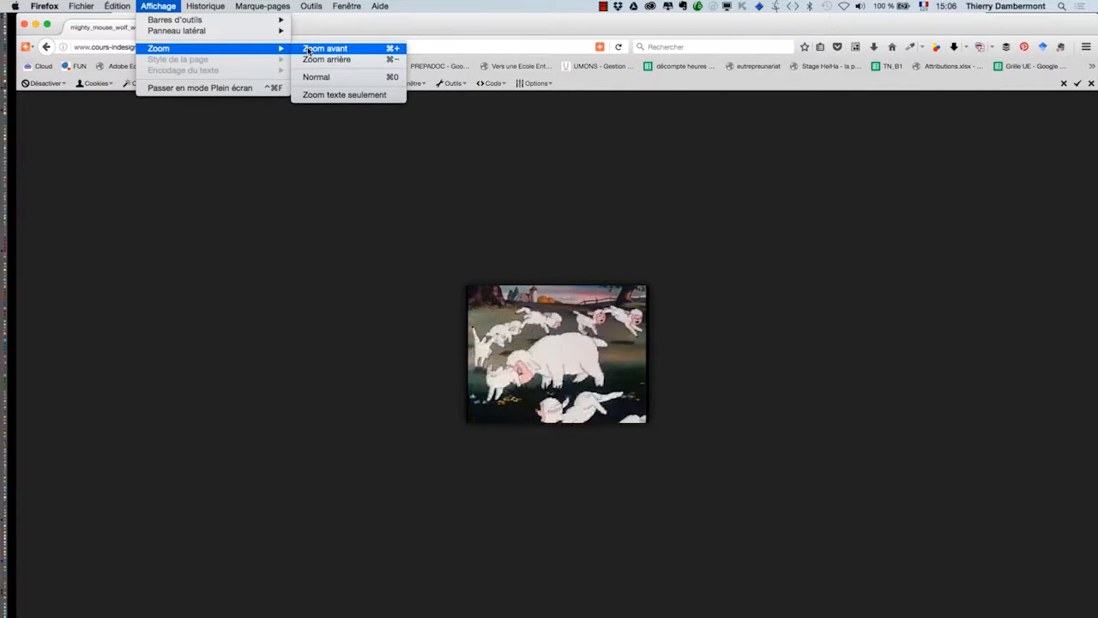
pyautogui.click(314, 78)
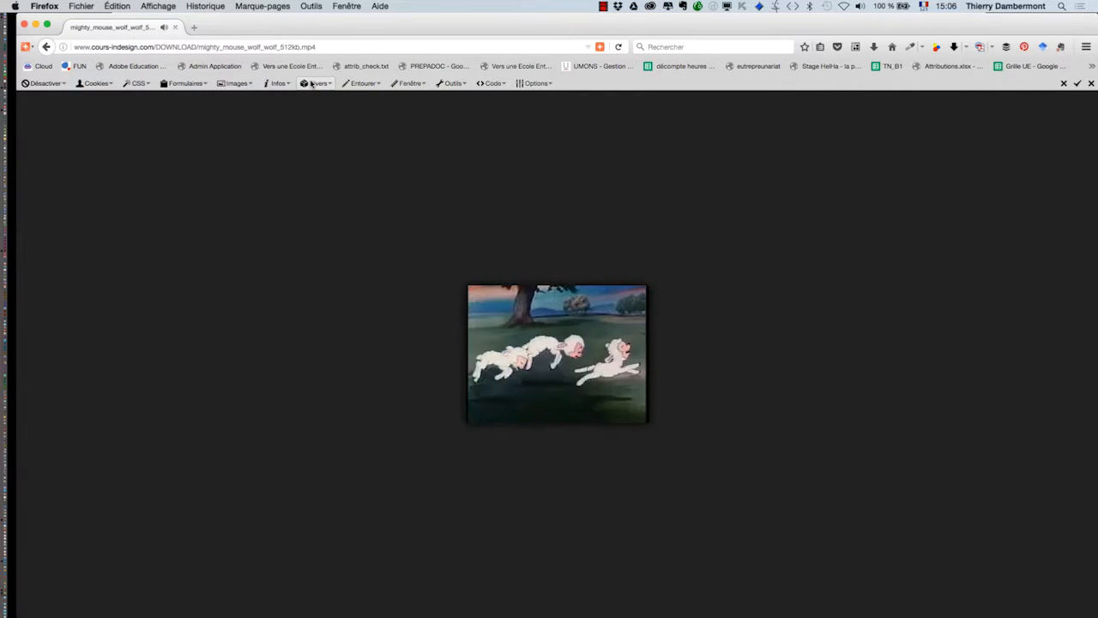
# Close the video's browser tab and minimize the Transmit window.
pyautogui.click(175, 28)
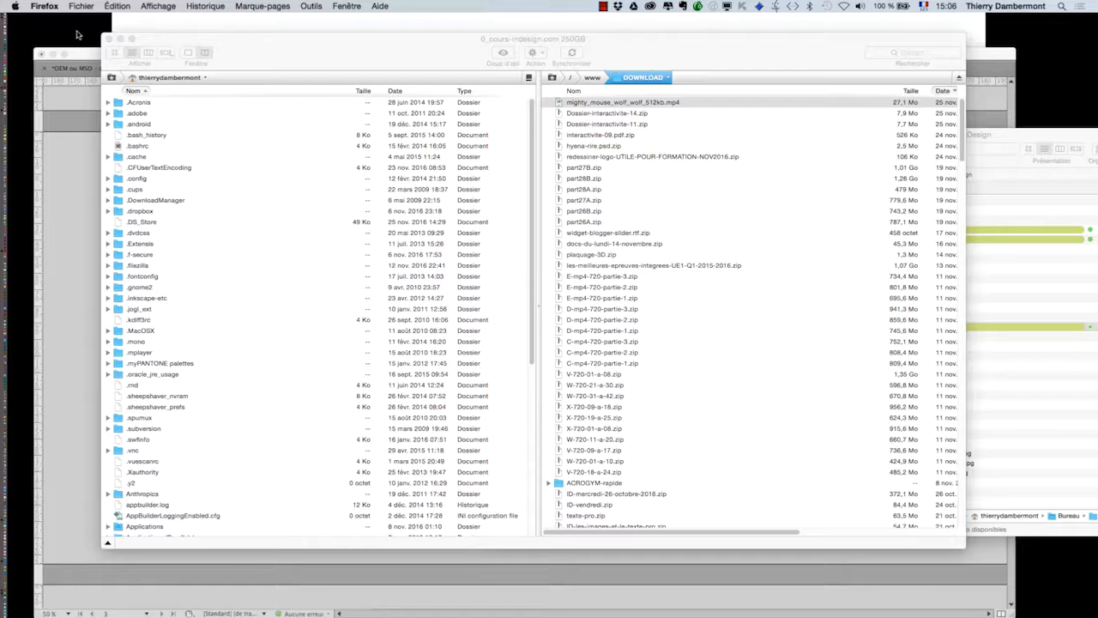
pyautogui.click(319, 52)
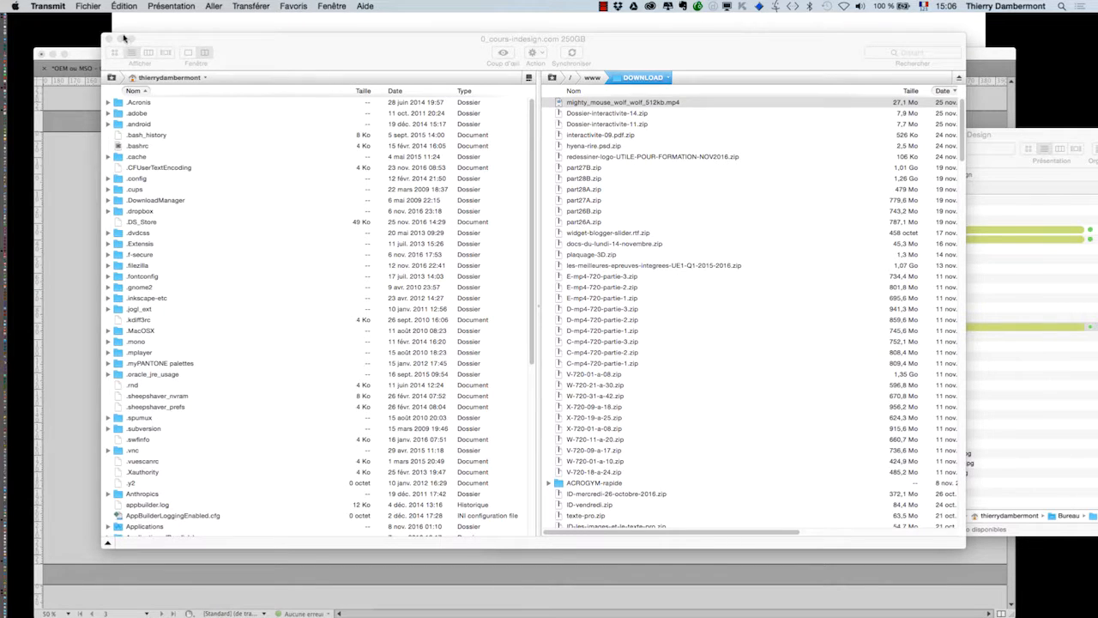
pyautogui.click(120, 40)
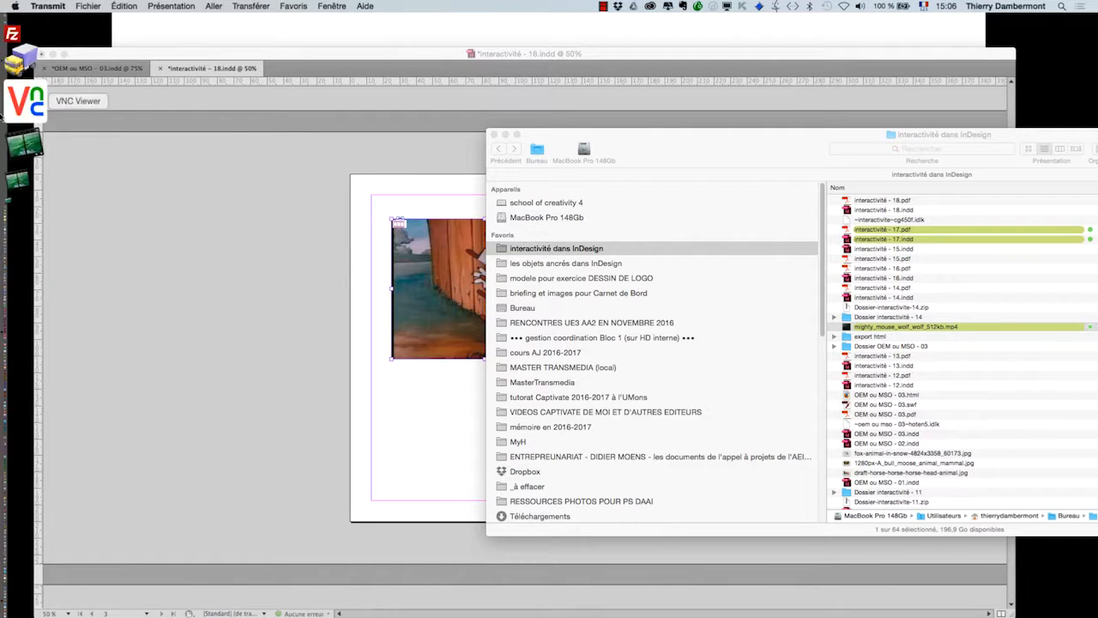
# Open a new Firefox window and load the copied address of the online video.
pyautogui.press('super+Tab')
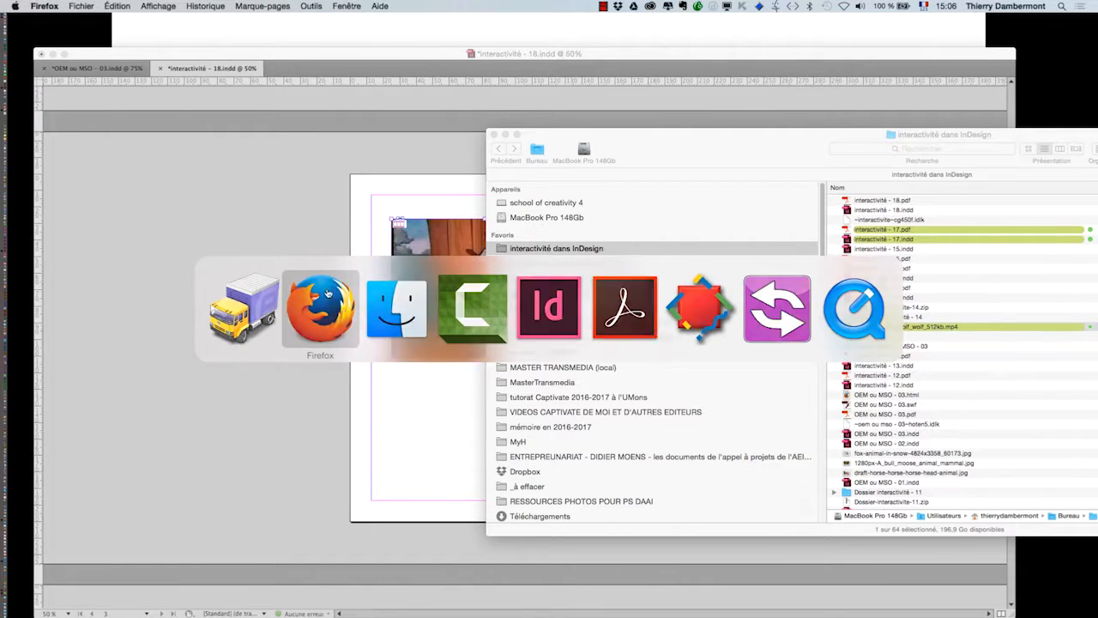
pyautogui.click(81, 6)
pyautogui.click(84, 21)
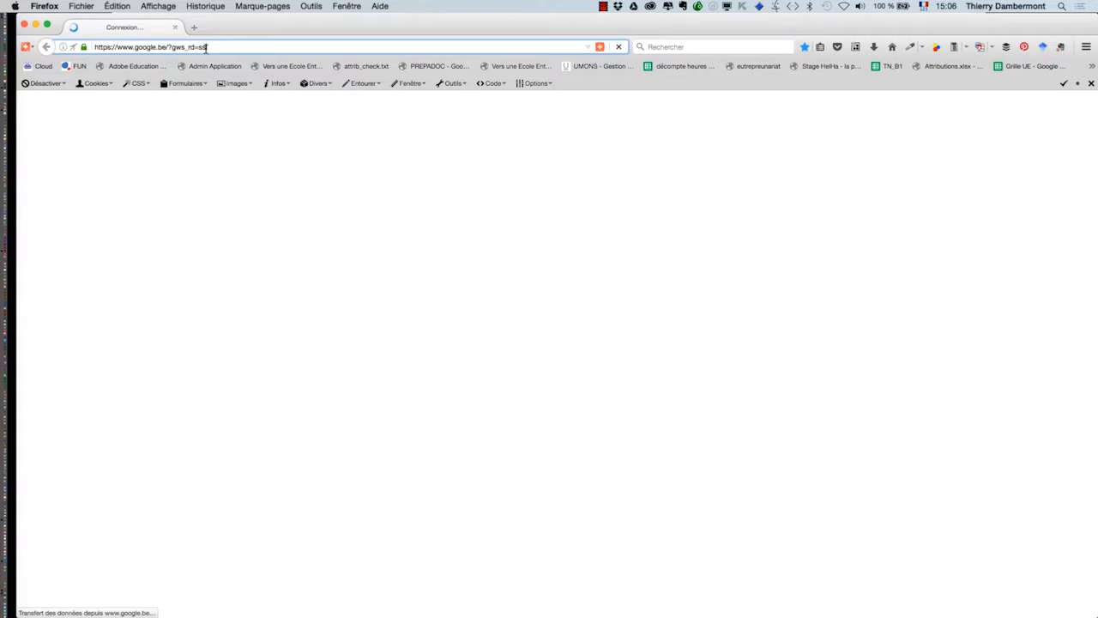
pyautogui.click(206, 48)
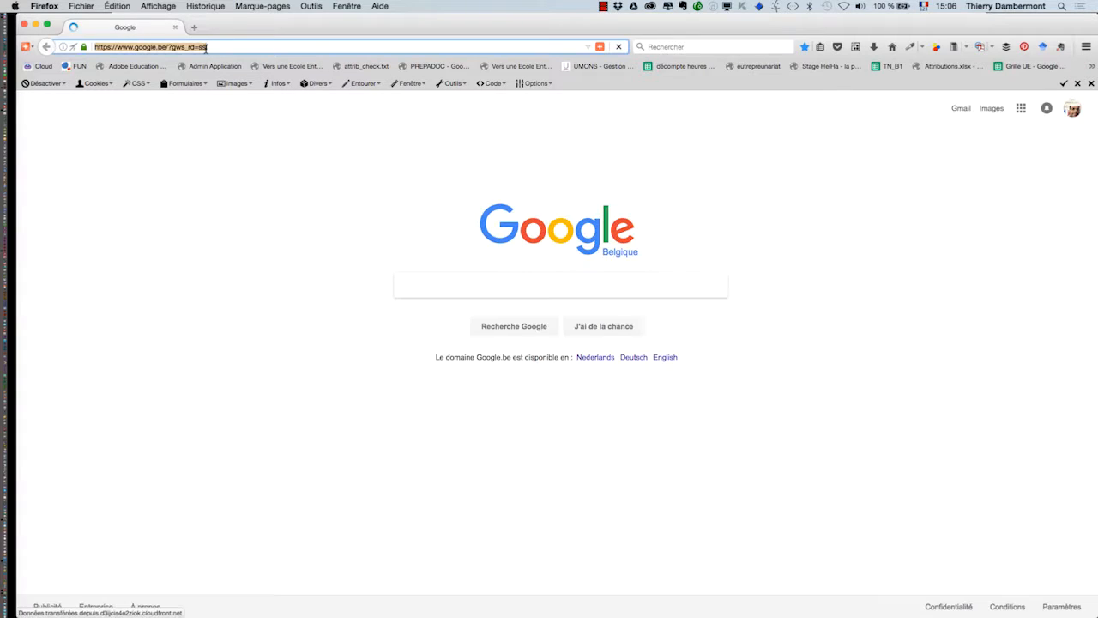
pyautogui.press('super+v')
pyautogui.press('Return')
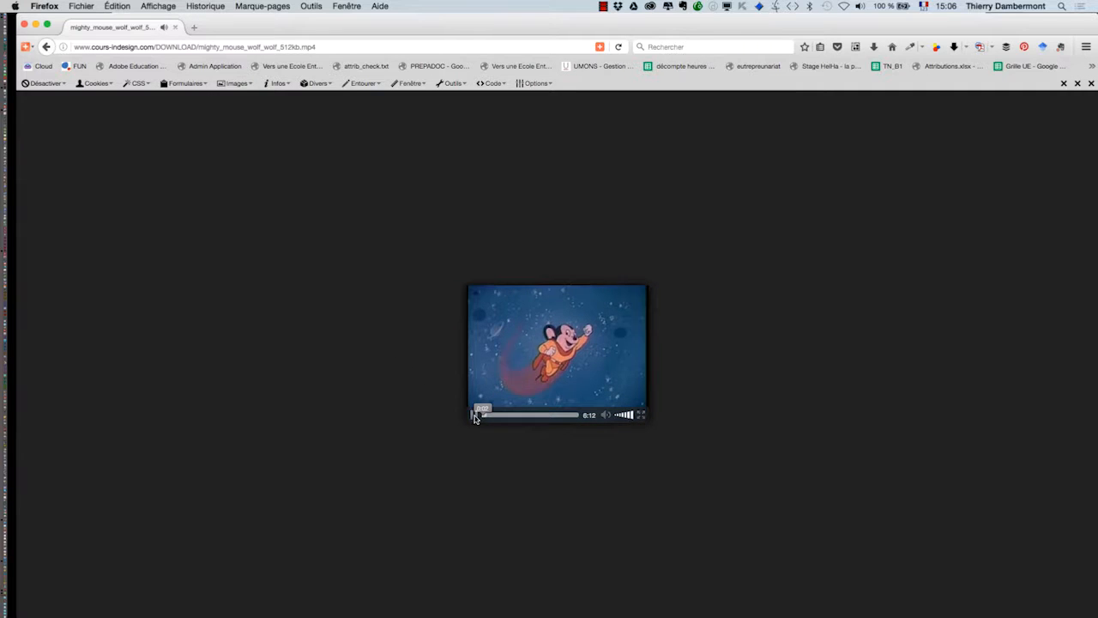
# Pause the online video and copy its full web address, with a blank browser tab opened alongside.
pyautogui.click(474, 417)
pyautogui.click(334, 47)
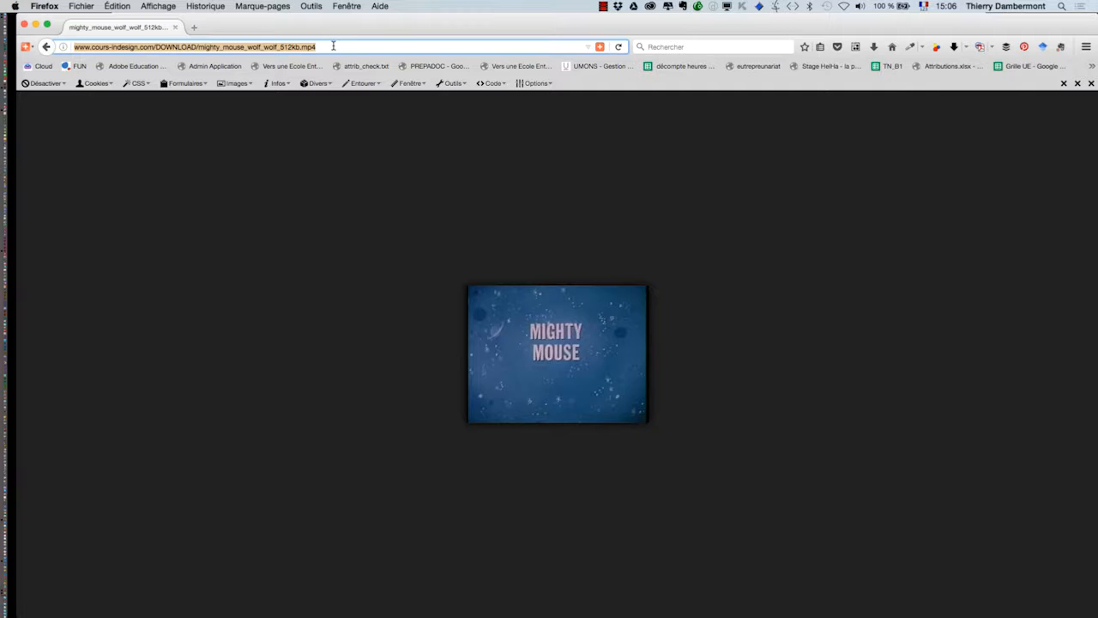
pyautogui.click(196, 29)
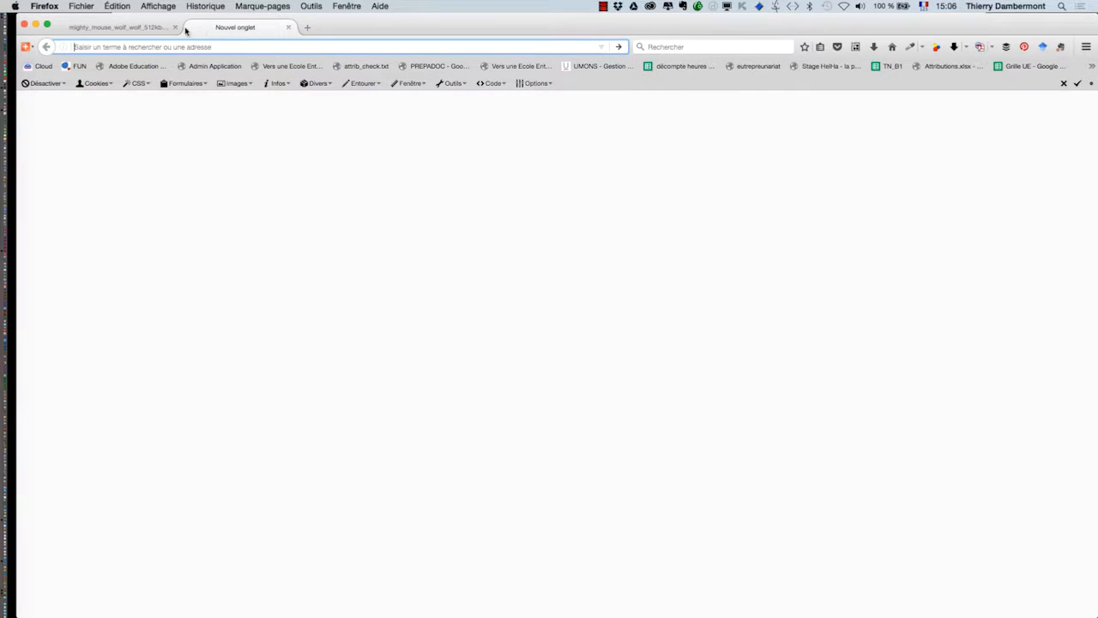
pyautogui.click(142, 28)
pyautogui.click(144, 47)
pyautogui.press('super+c')
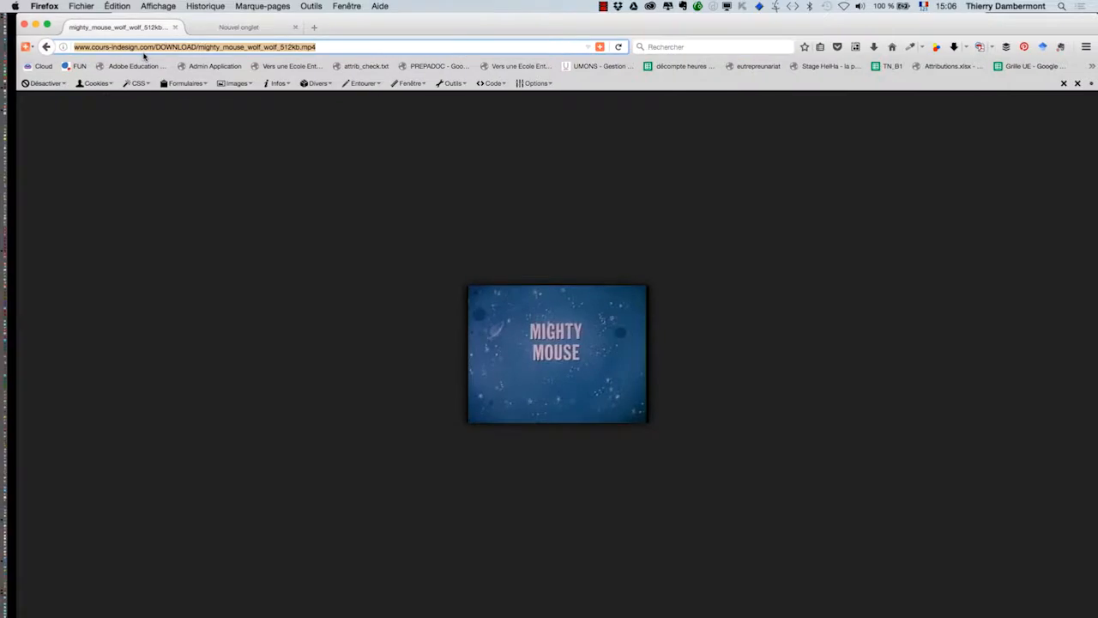
# Load the Bitly site in the blank tab and shorten the copied address of the Mighty Mouse video.
pyautogui.click(272, 25)
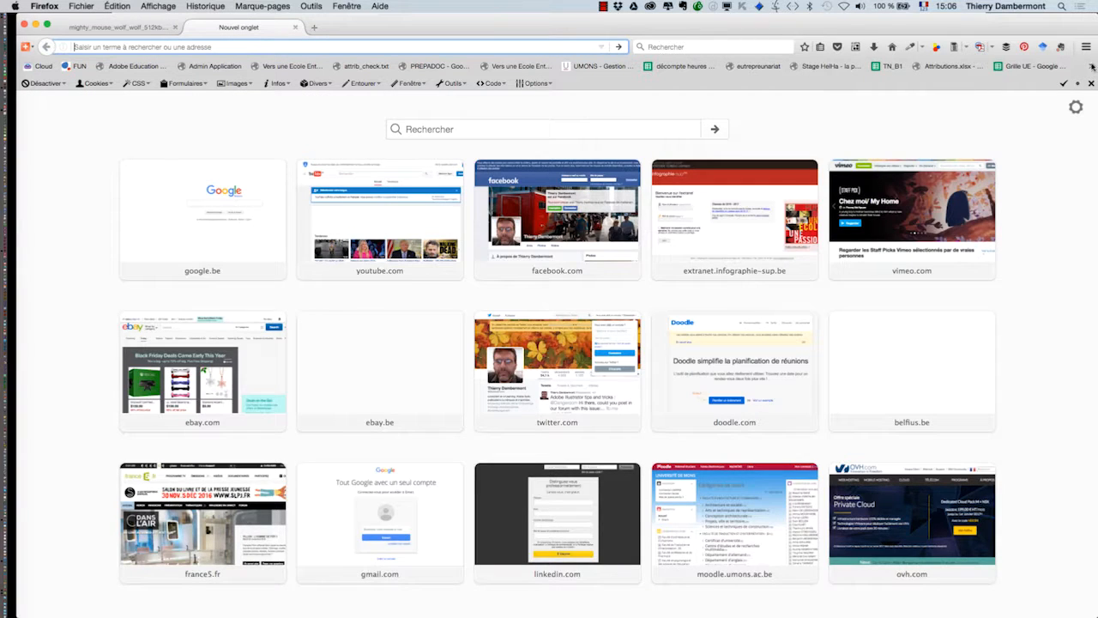
pyautogui.click(1092, 67)
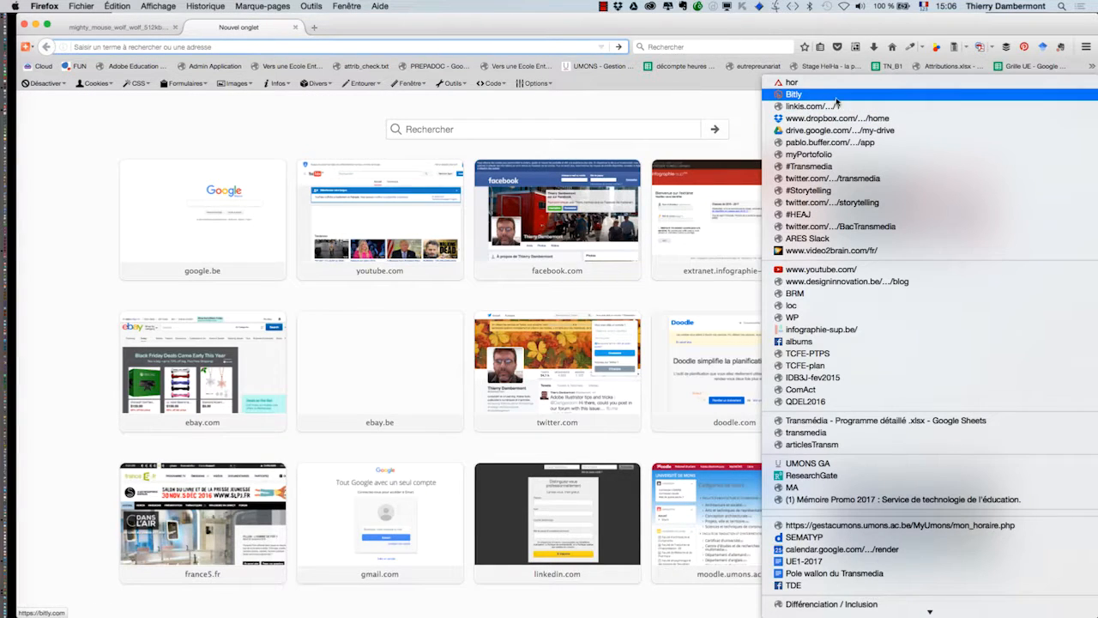
pyautogui.click(794, 94)
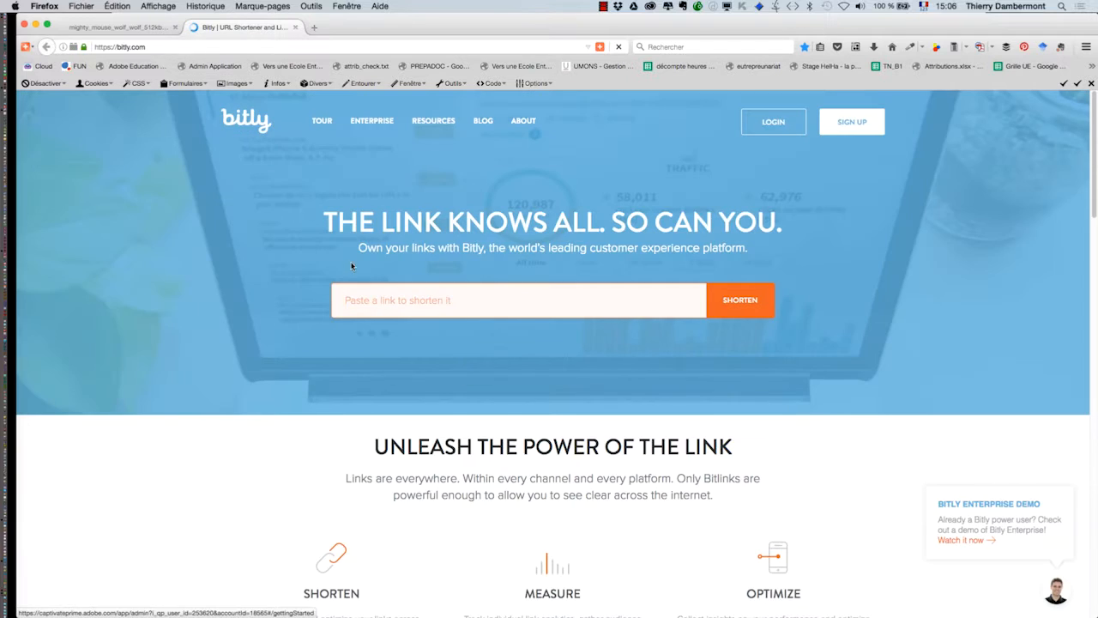
pyautogui.click(645, 294)
pyautogui.press('super+v')
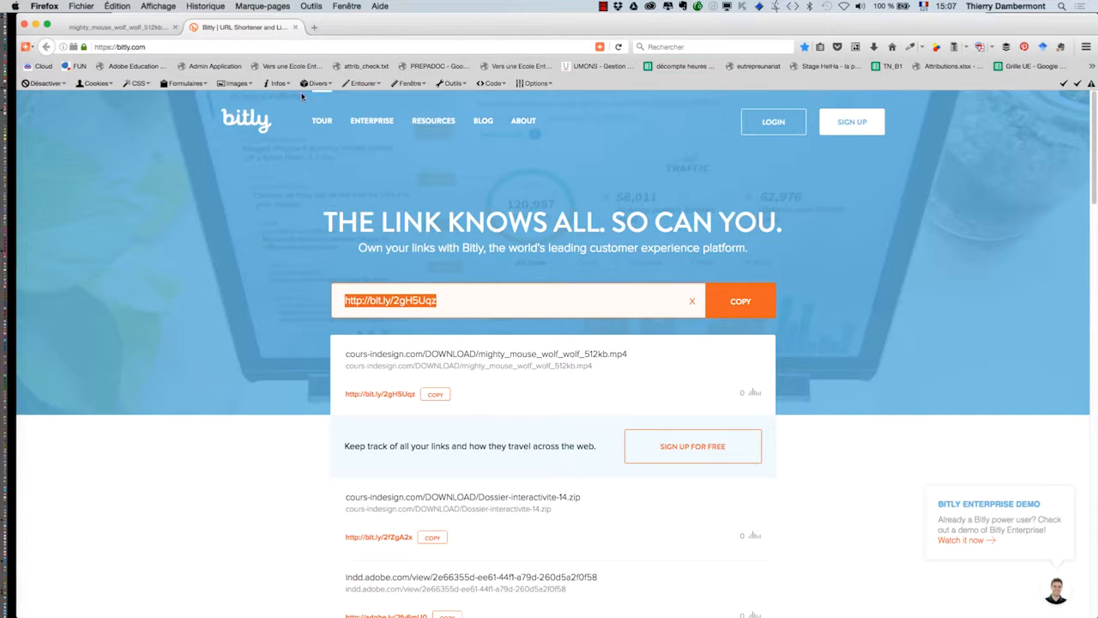
pyautogui.click(314, 26)
pyautogui.write('http://bit.ly/2gH5Uqz')
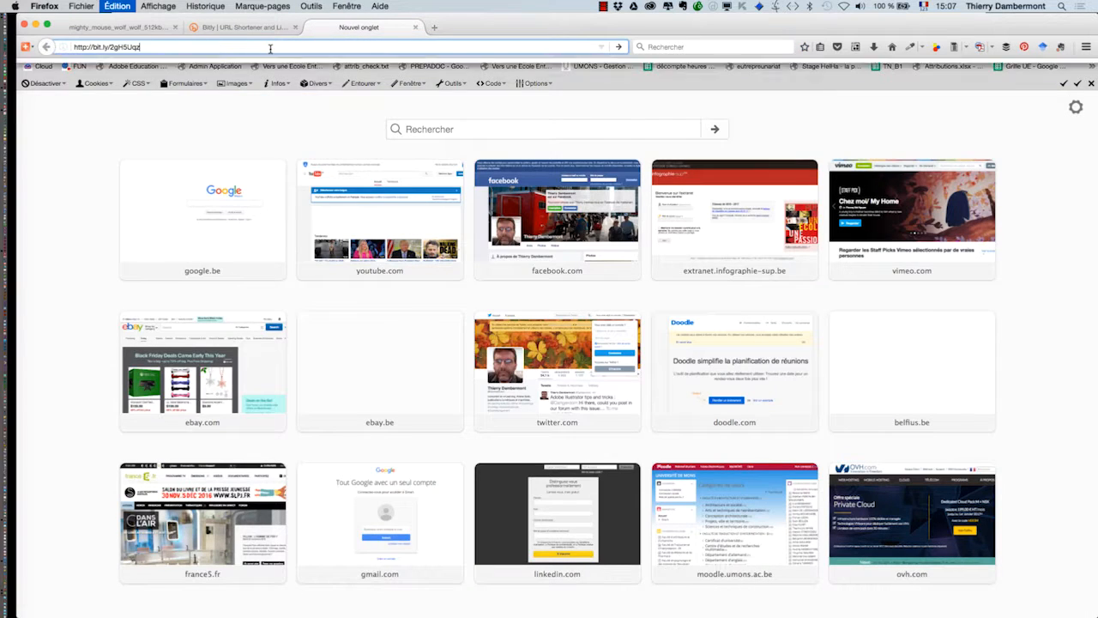
pyautogui.press('Return')
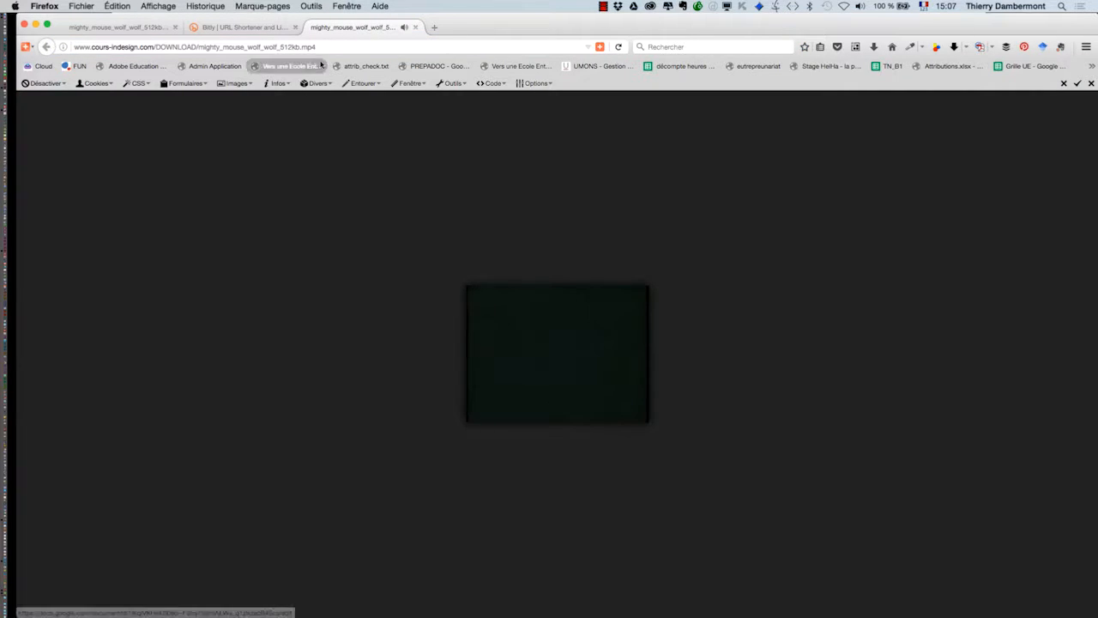
pyautogui.click(415, 28)
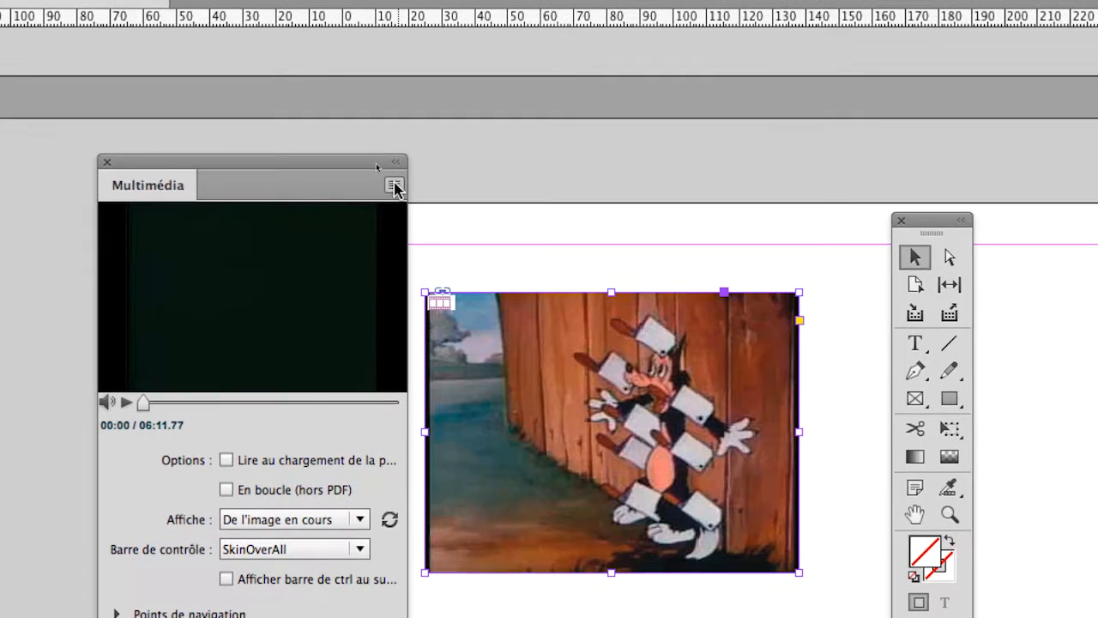
pyautogui.click(394, 186)
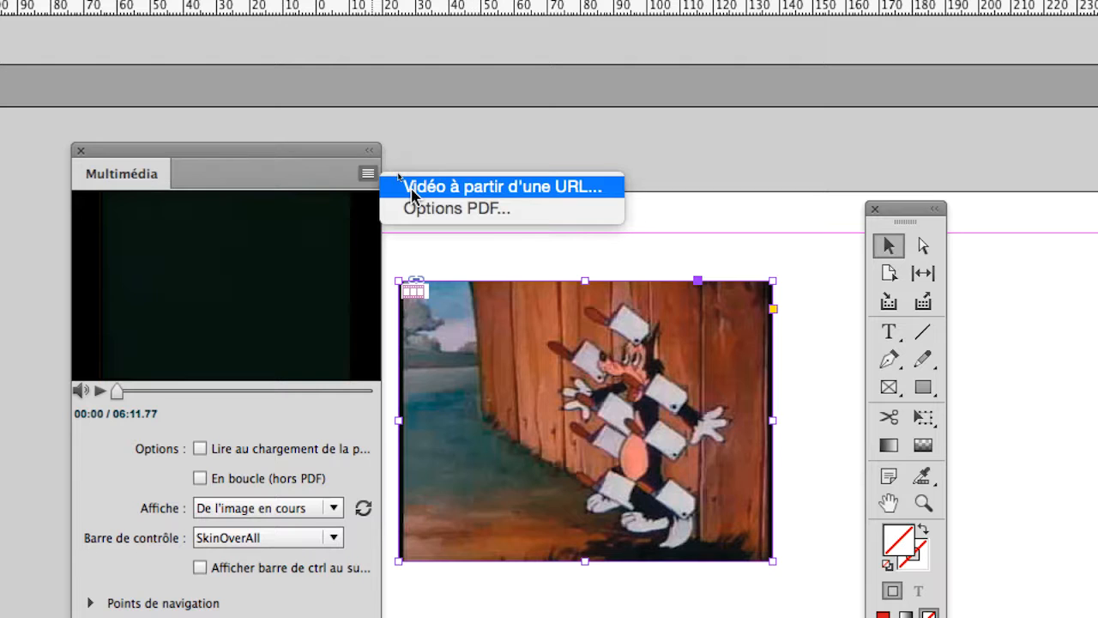
pyautogui.click(411, 191)
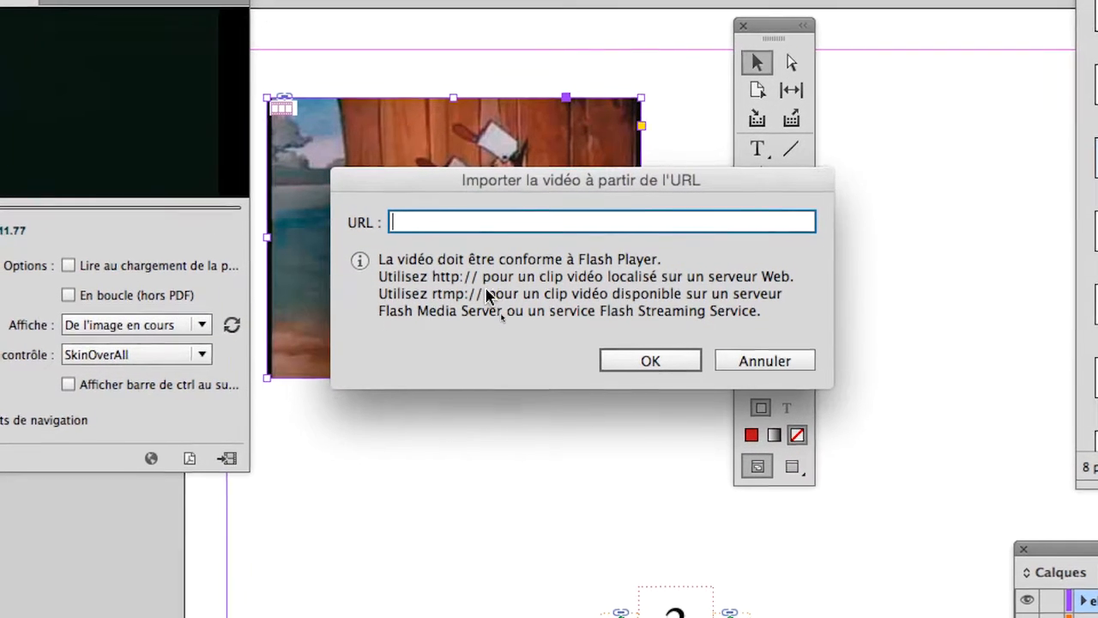
pyautogui.write('http://bit.ly/2gH5Uqz')
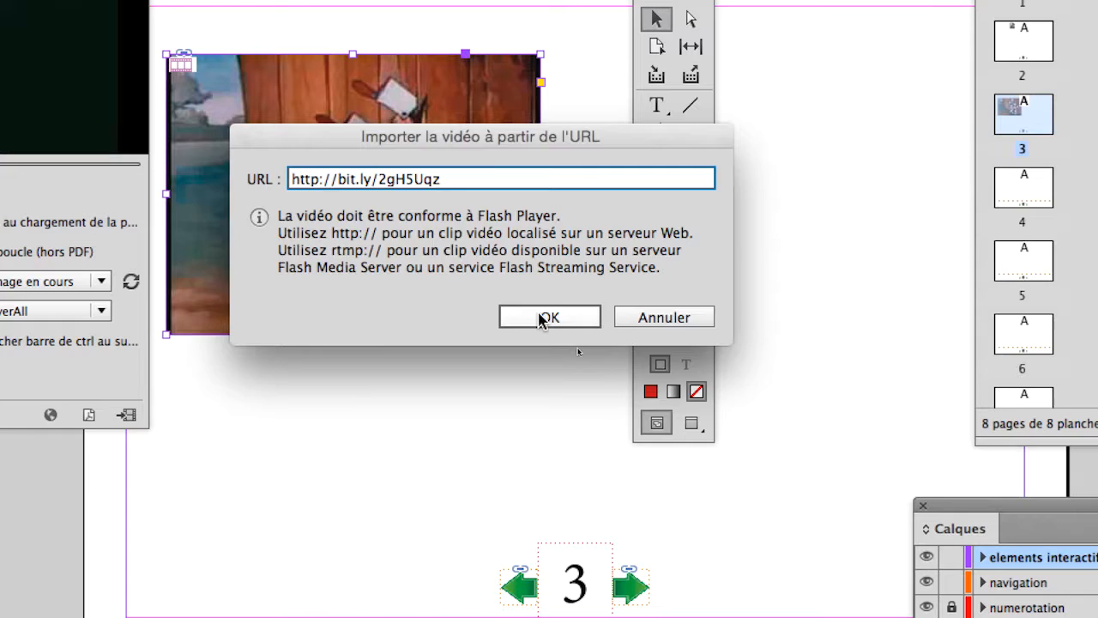
pyautogui.click(647, 367)
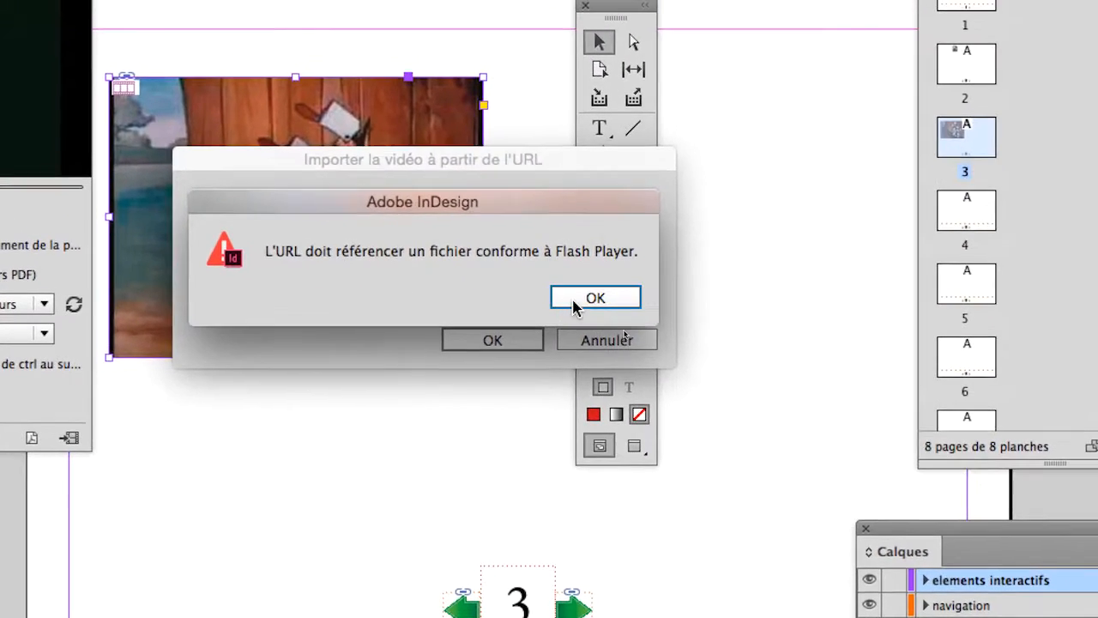
pyautogui.click(642, 281)
# Copy the short link from the URL import dialog and cancel the dialog.
pyautogui.press('super+c')
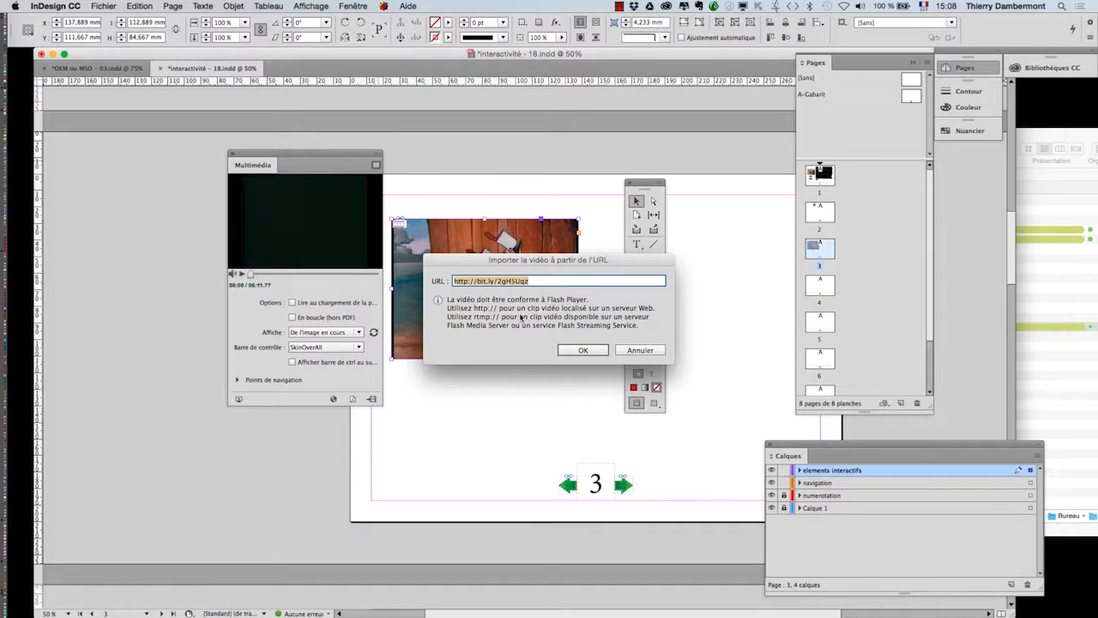
pyautogui.press('super+Tab')
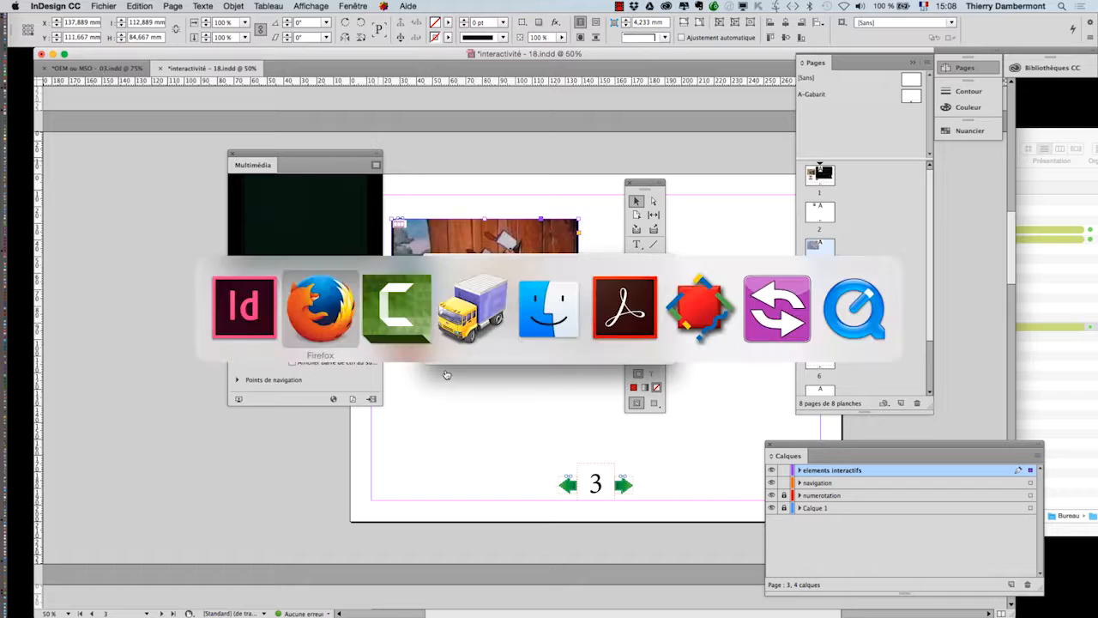
pyautogui.click(91, 69)
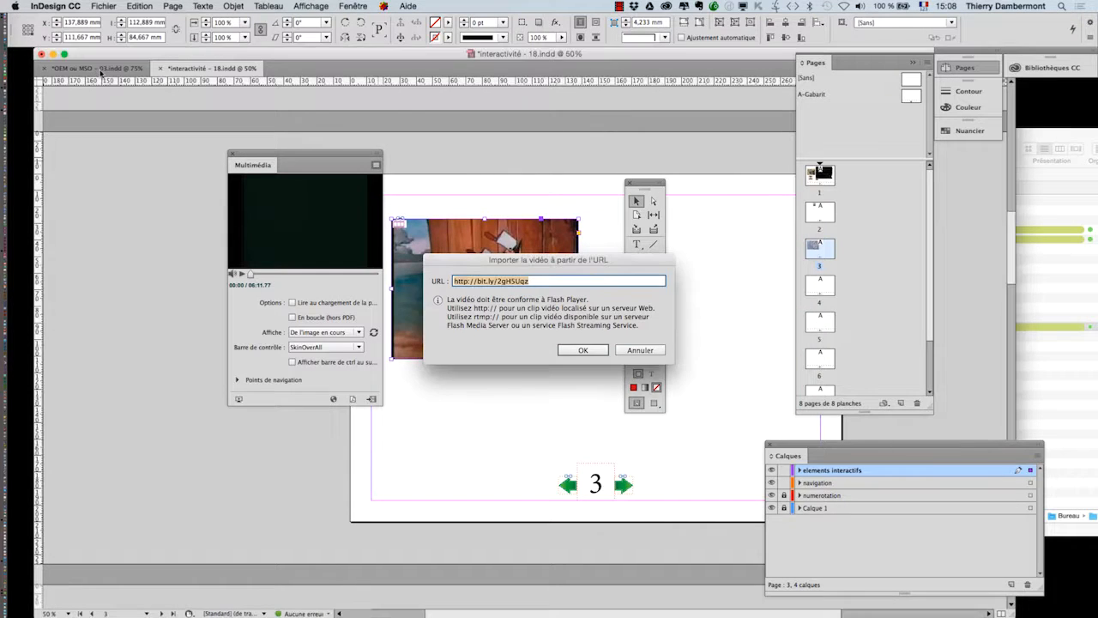
pyautogui.click(639, 350)
# Load the copied short link in a new Firefox window and copy the full video address it leads to.
pyautogui.press('super+Tab')
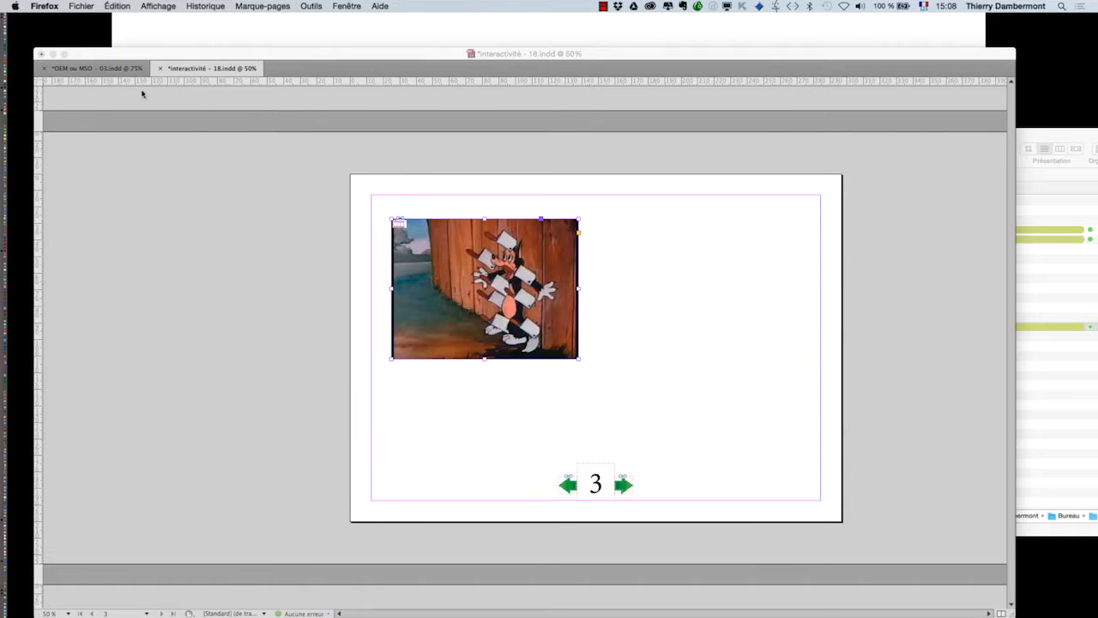
pyautogui.click(81, 5)
pyautogui.click(98, 32)
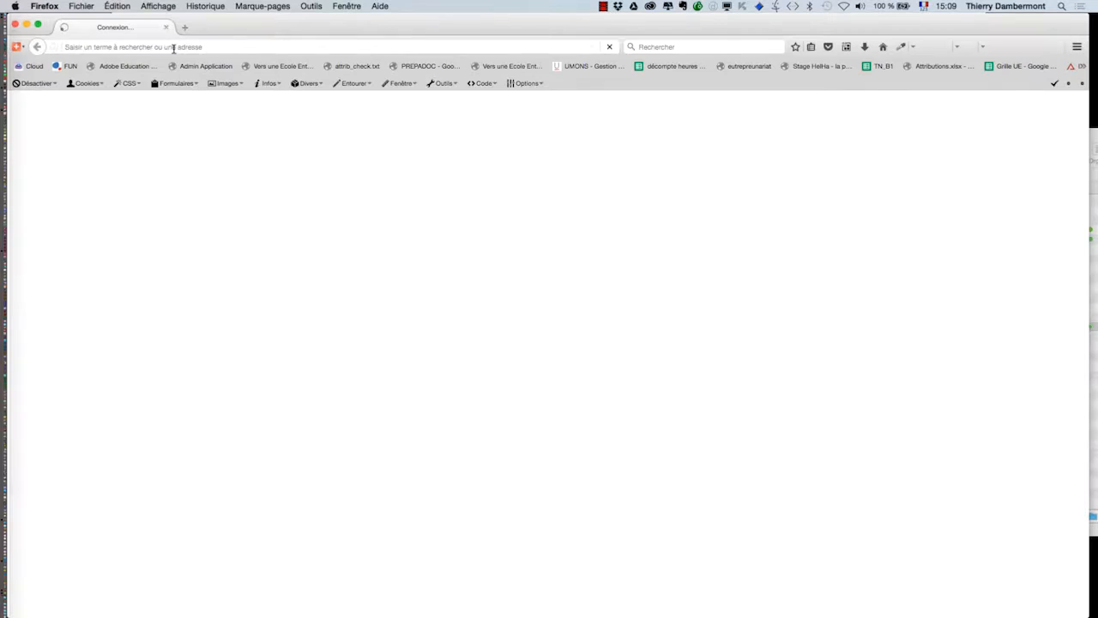
pyautogui.click(172, 47)
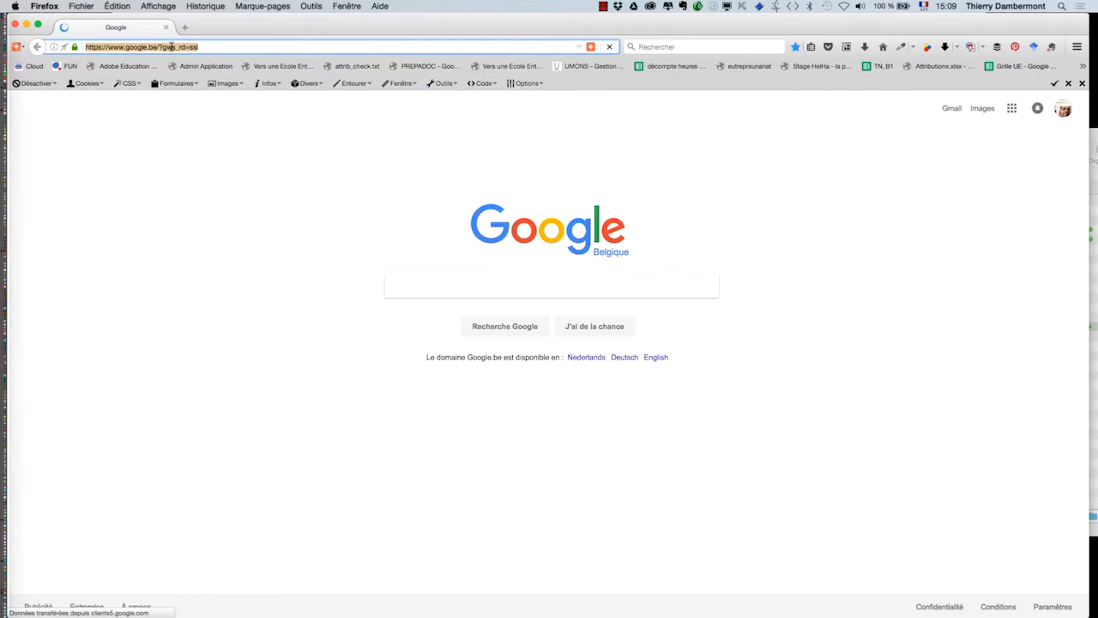
pyautogui.press('super+v')
pyautogui.press('Return')
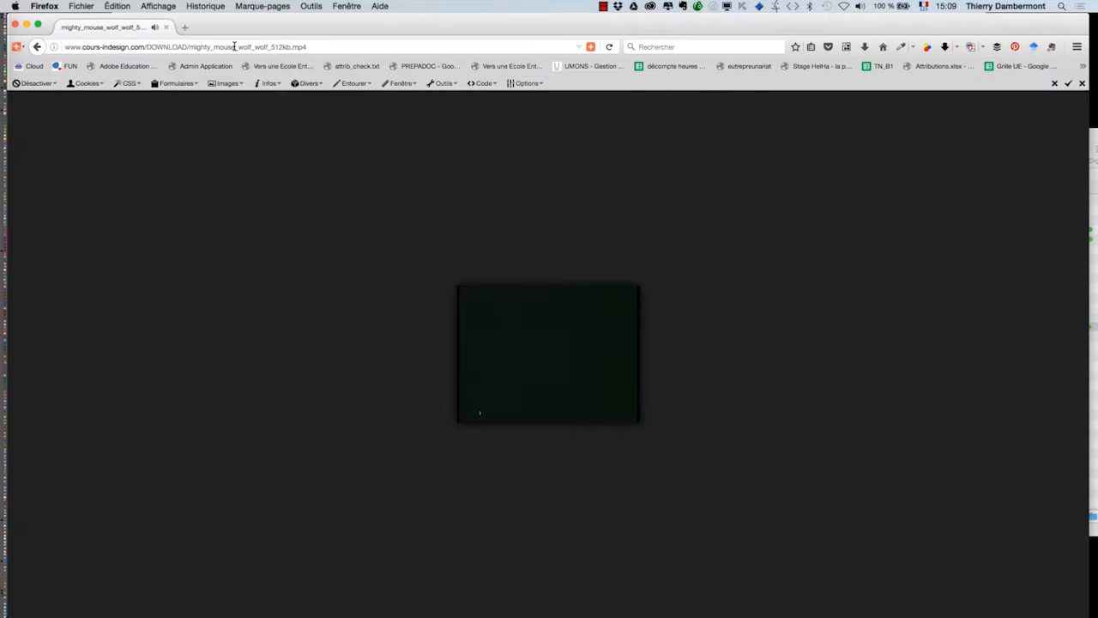
pyautogui.click(234, 46)
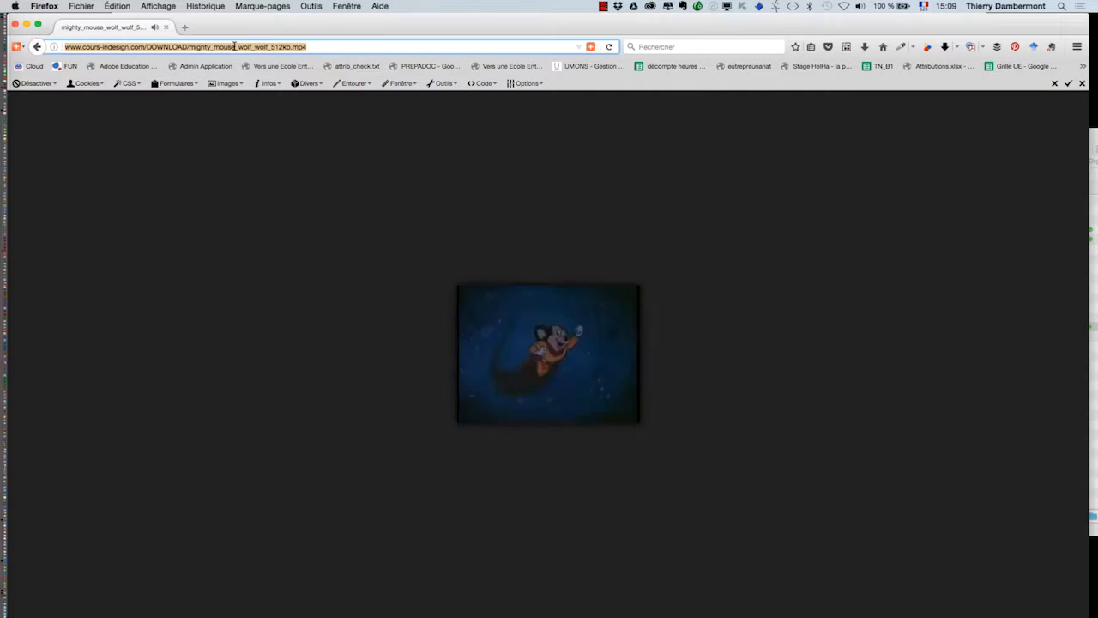
pyautogui.press('super+c')
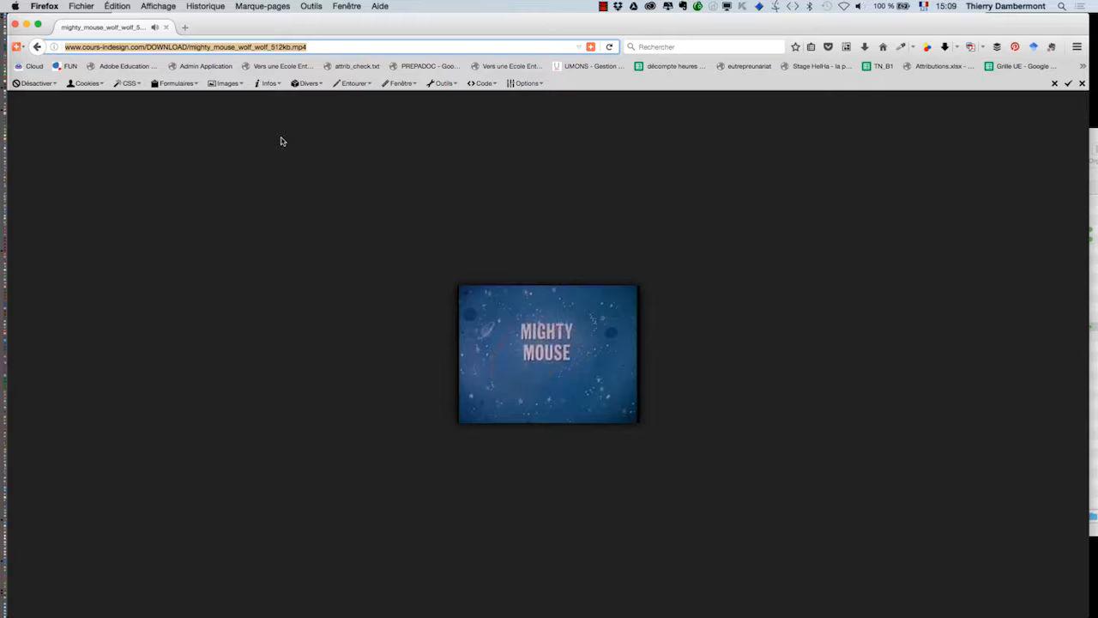
# Switch to InDesign and mute the system sound.
pyautogui.press('super+Tab')
pyautogui.click(315, 328)
pyautogui.press('XF86AudioMute')
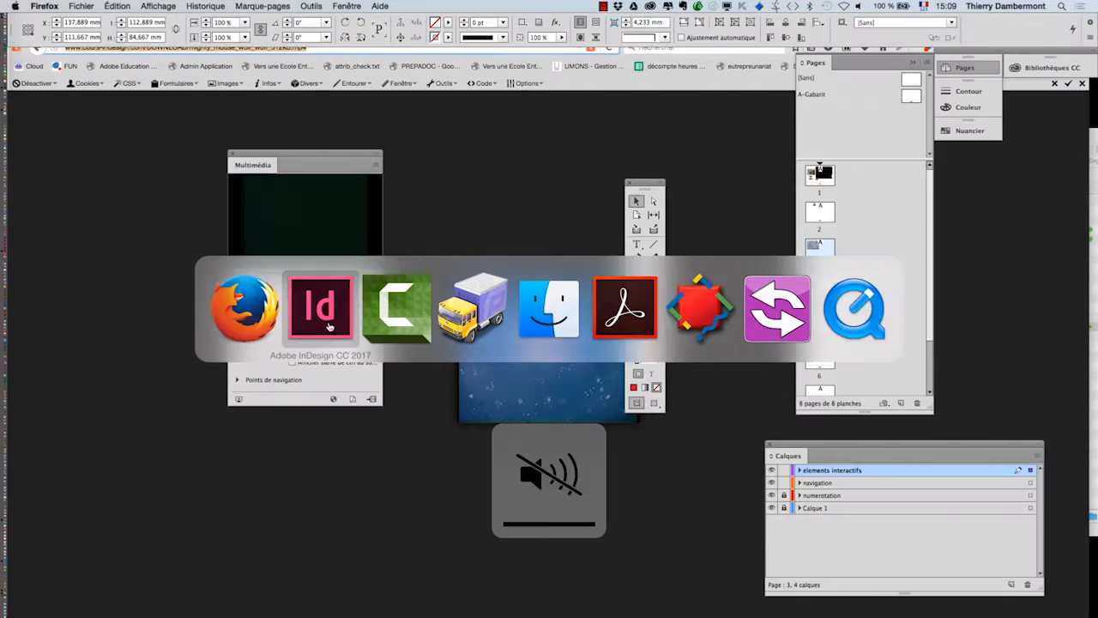
pyautogui.click(376, 164)
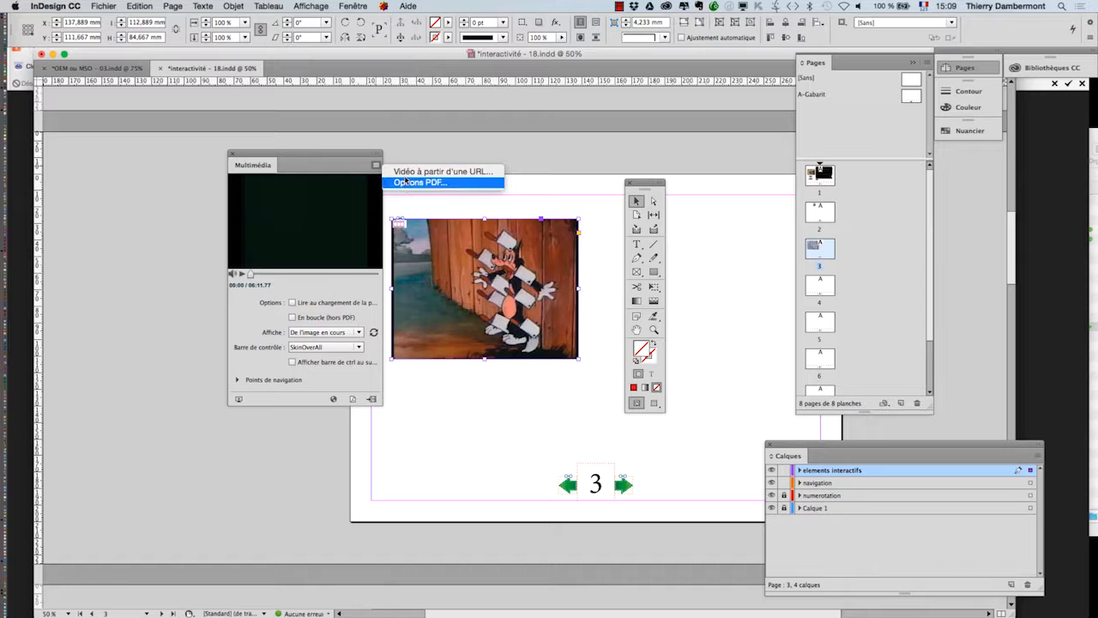
pyautogui.click(407, 175)
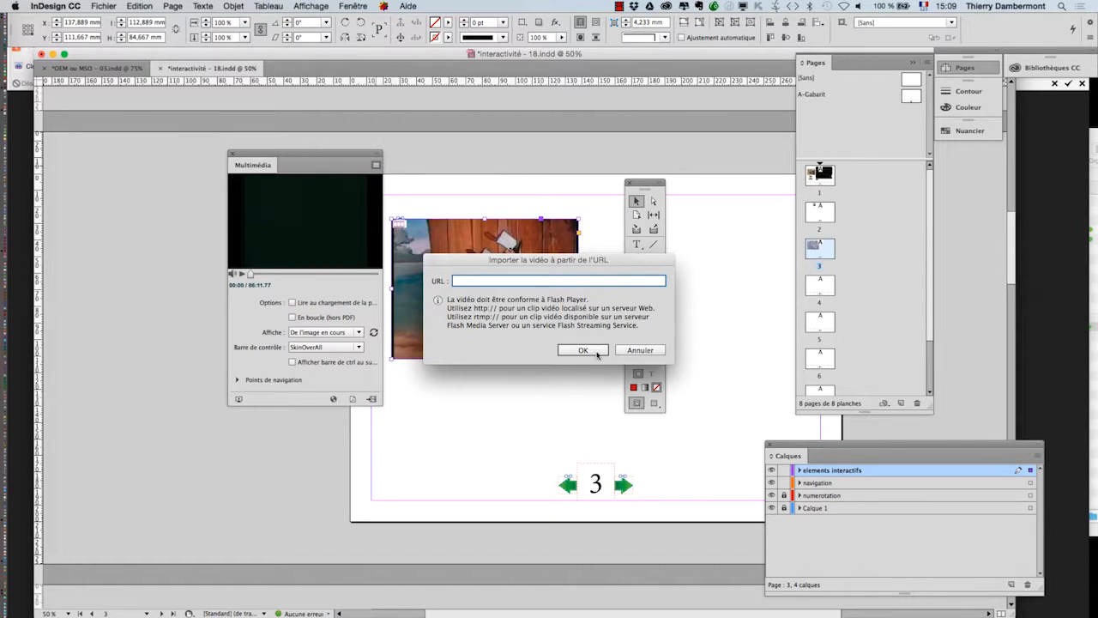
pyautogui.press('super+v')
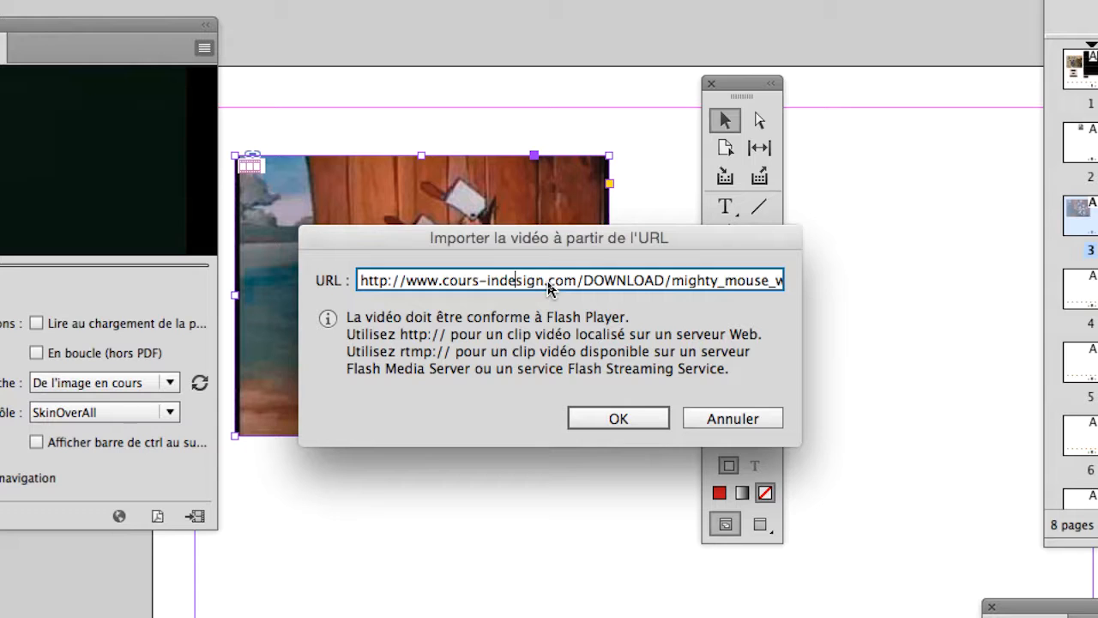
pyautogui.tripleClick(547, 281)
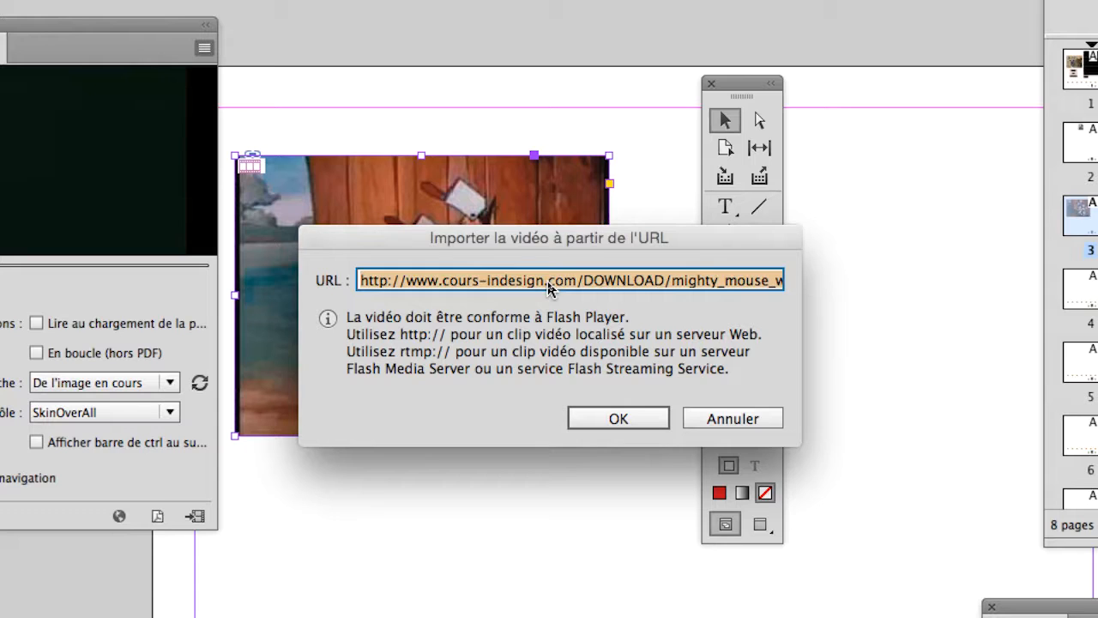
pyautogui.click(547, 281)
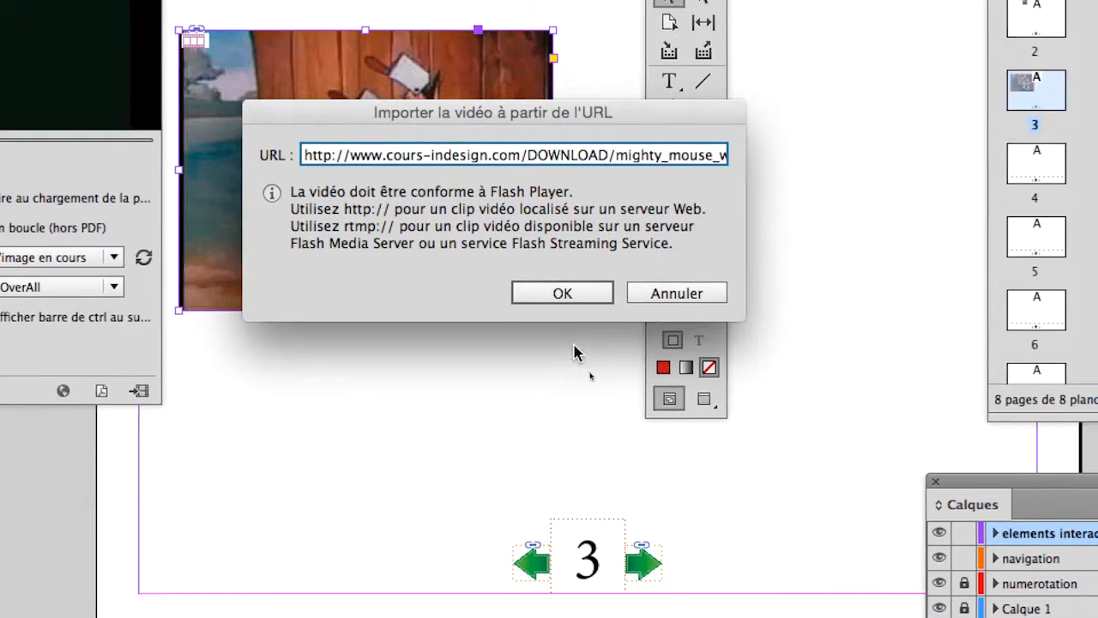
pyautogui.click(576, 300)
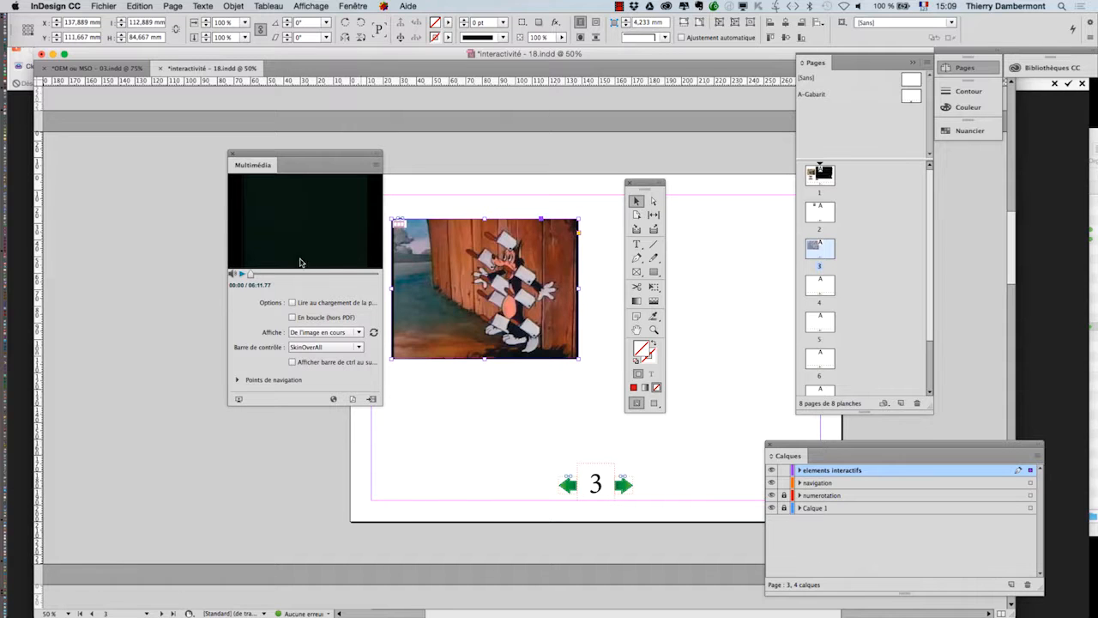
pyautogui.press('super+Tab')
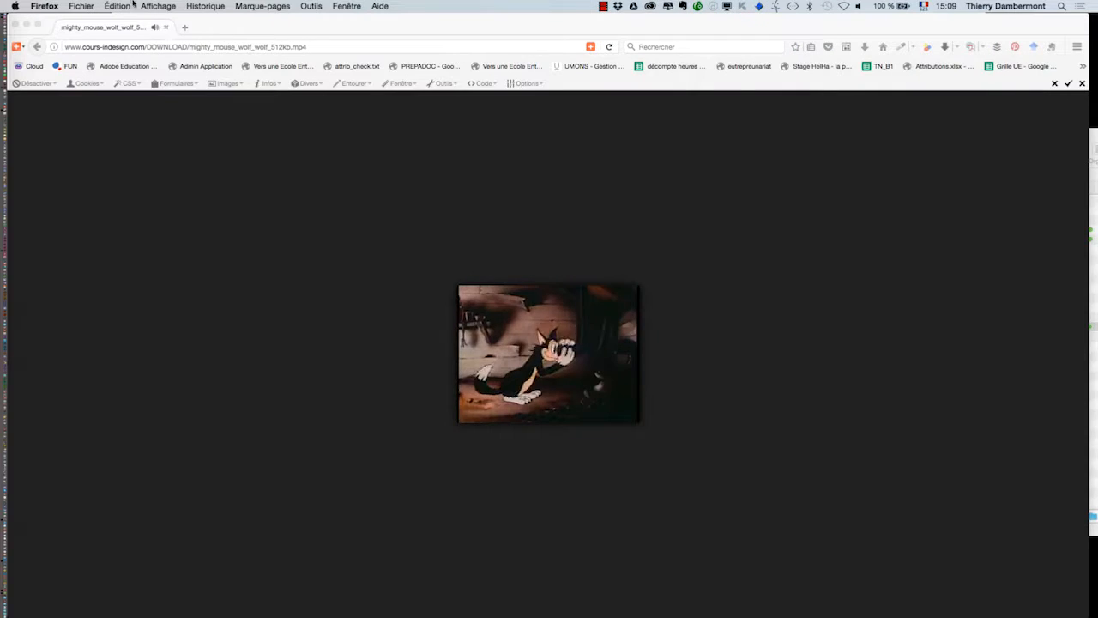
pyautogui.click(149, 49)
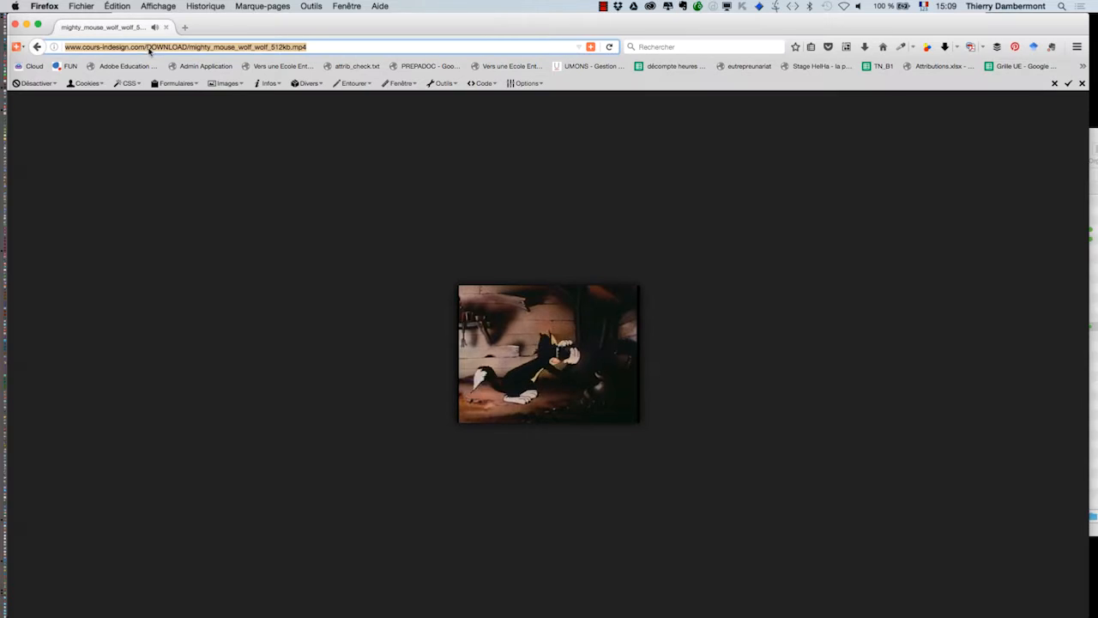
pyautogui.click(146, 47)
pyautogui.press('super+v')
pyautogui.press('super+a')
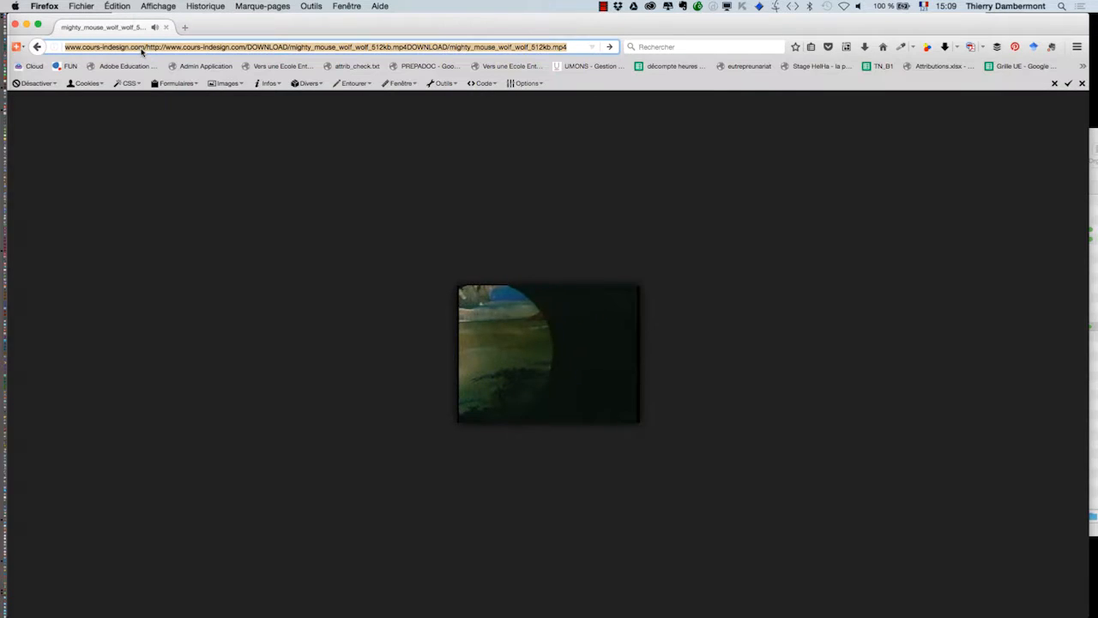
pyautogui.press('super+v')
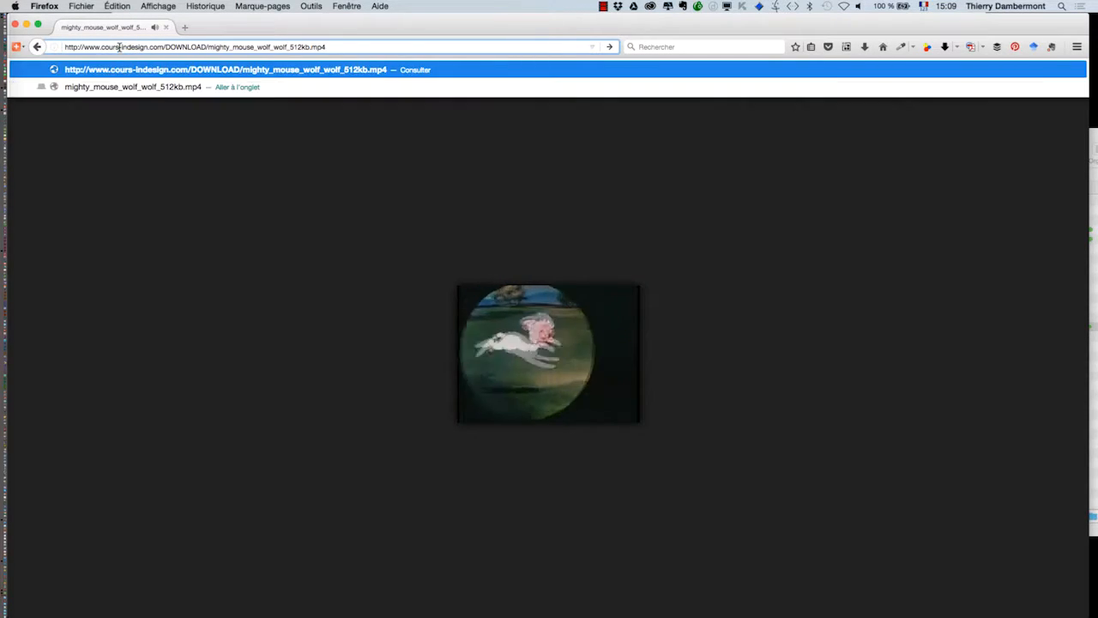
pyautogui.tripleClick(120, 48)
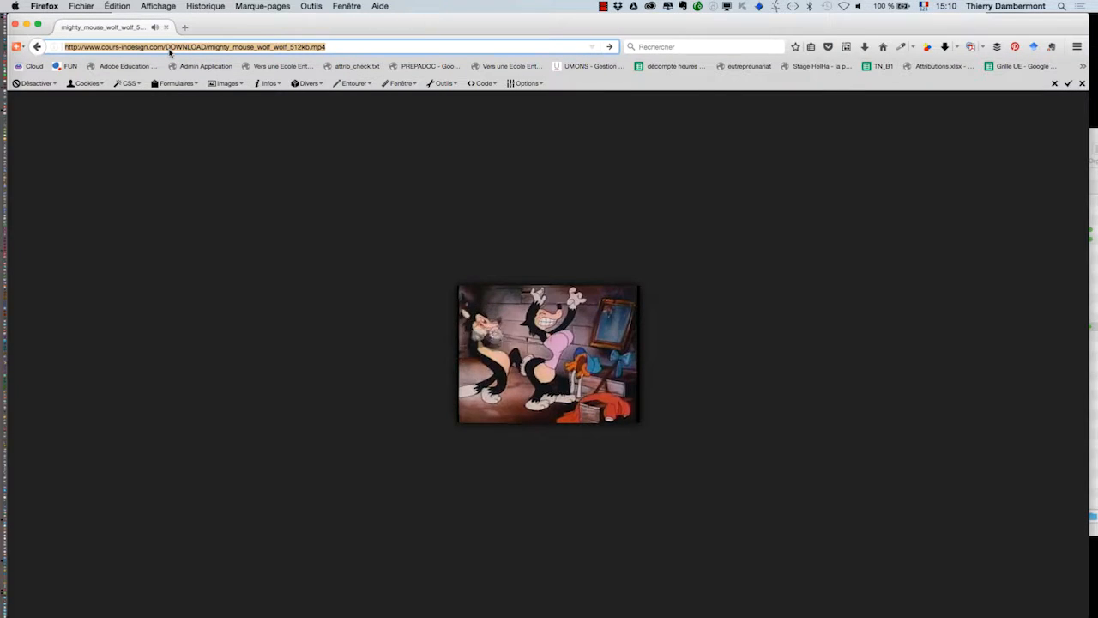
# Copy the full video address, switch to InDesign and import the video from that URL into the selected frame on page 3.
pyautogui.press('super+c')
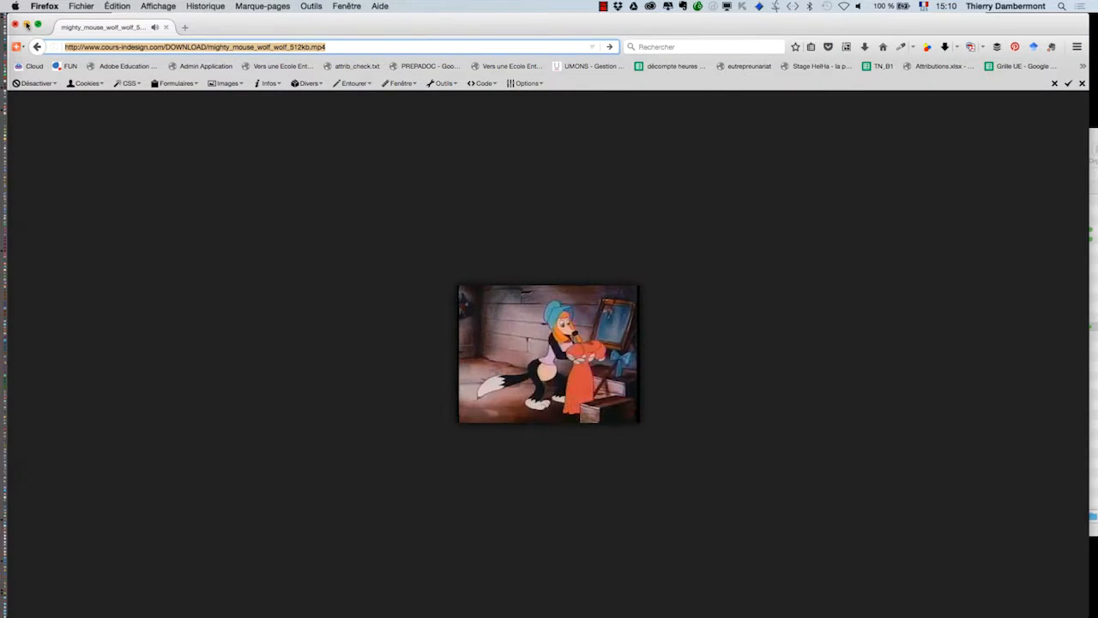
pyautogui.click(26, 24)
pyautogui.click(494, 201)
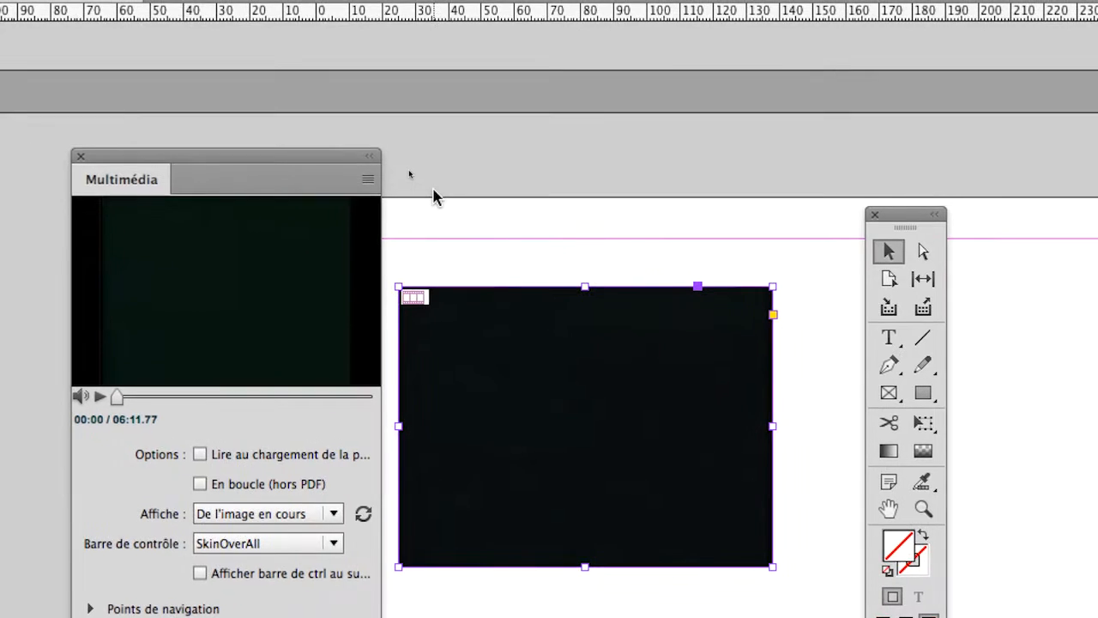
pyautogui.click(405, 186)
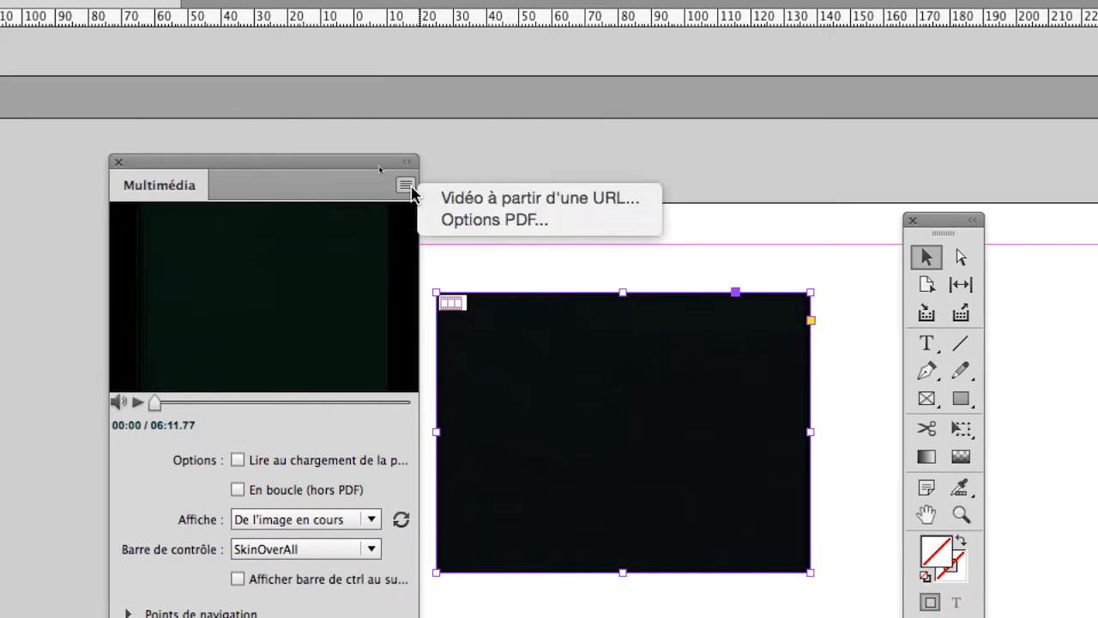
pyautogui.click(424, 194)
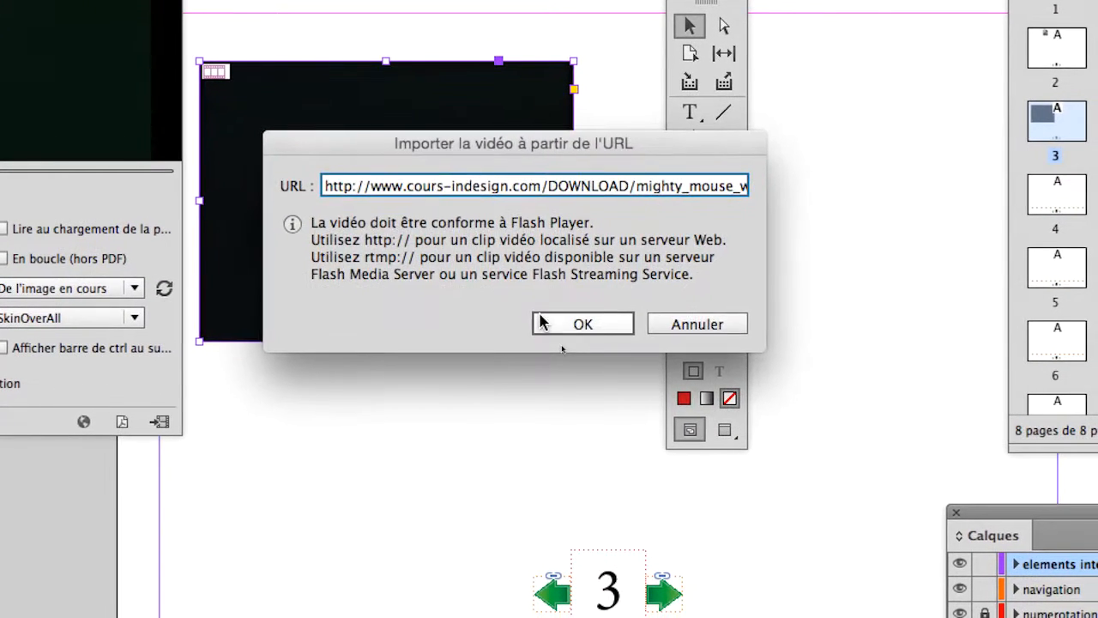
pyautogui.click(541, 324)
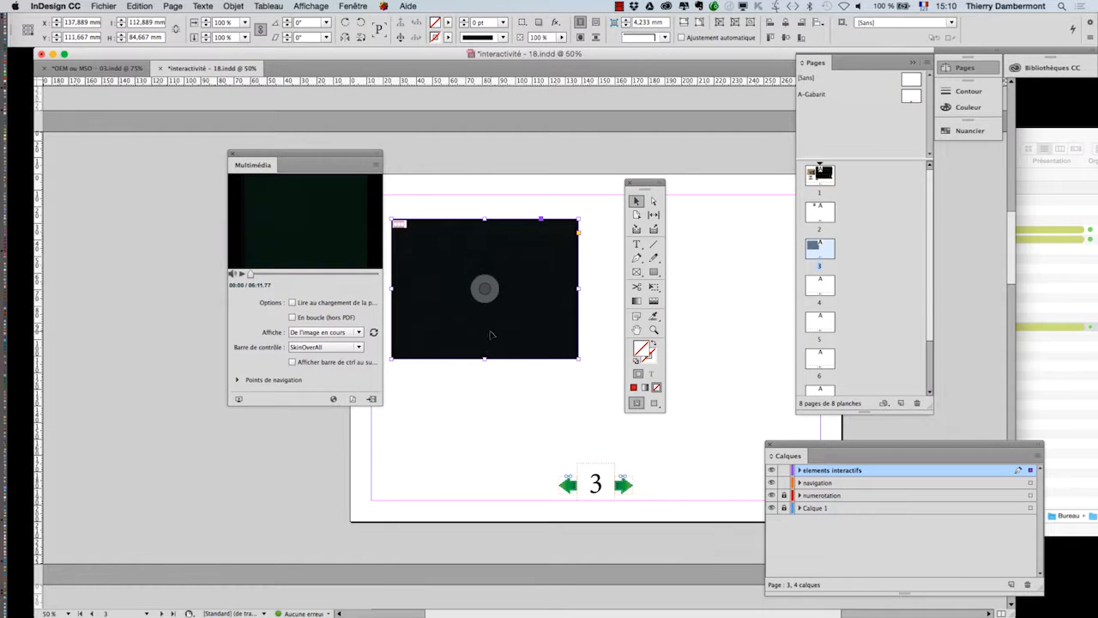
# Show the document's links list beside the page, move the Multimedia panel clear of the video frame and deselect the frame.
pyautogui.click(353, 6)
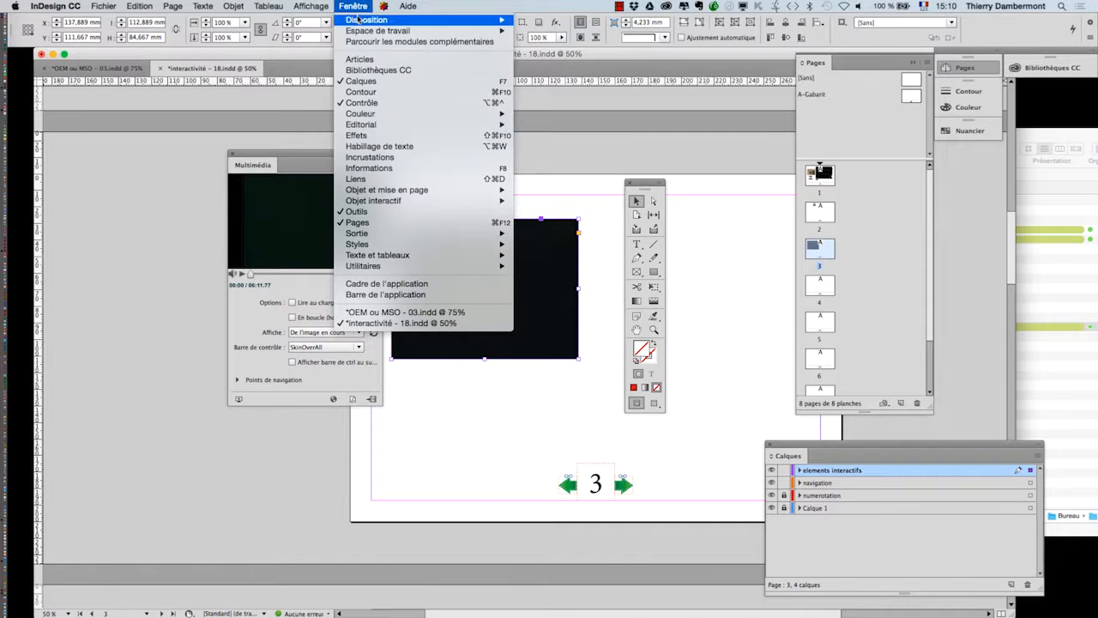
pyautogui.click(378, 178)
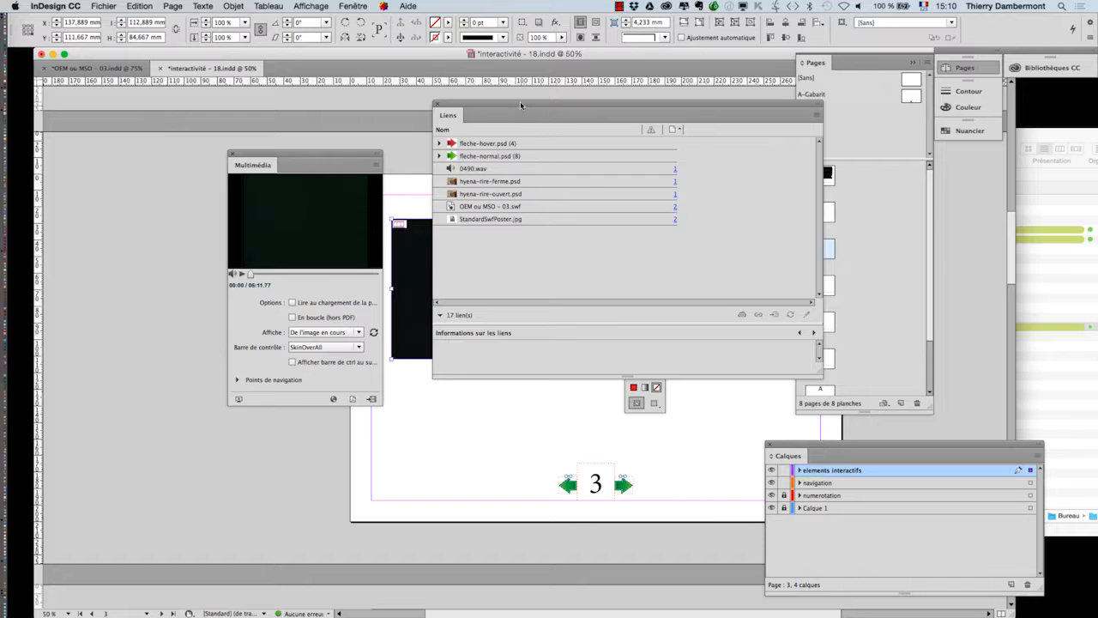
pyautogui.moveTo(520, 105); pyautogui.dragTo(767, 128)
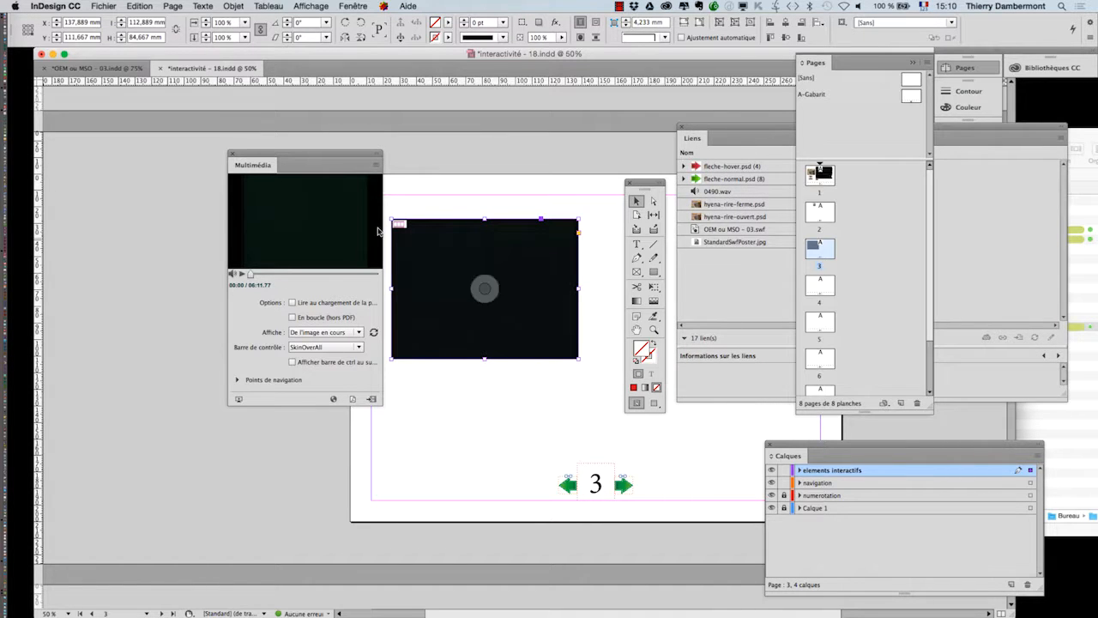
pyautogui.moveTo(330, 155); pyautogui.dragTo(217, 134)
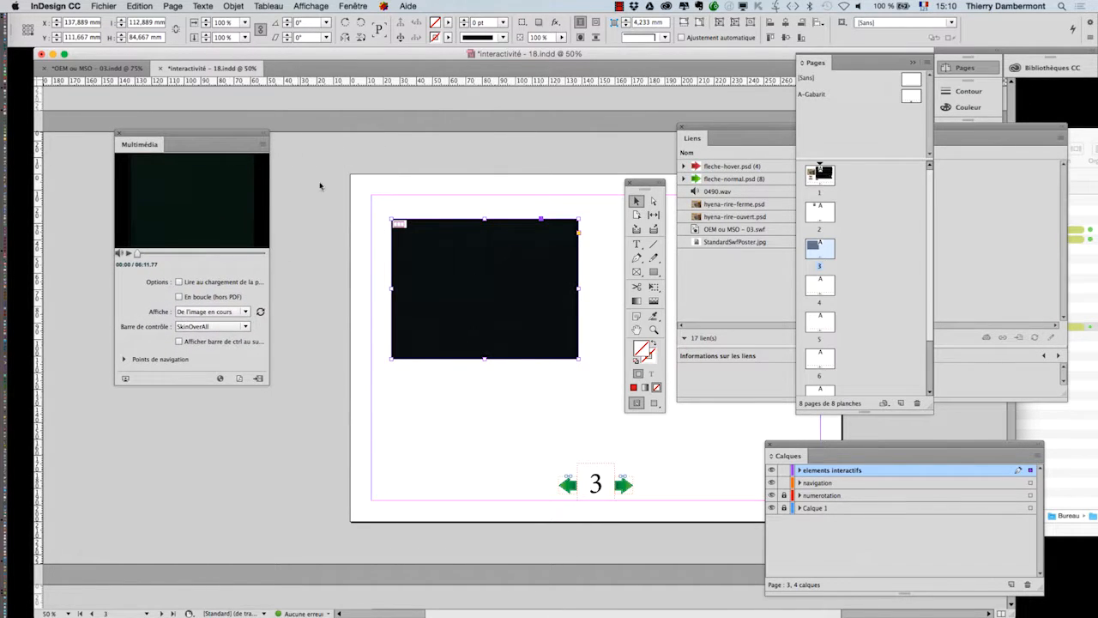
pyautogui.click(462, 153)
# Save the document as a new version named interactivité - 19.indd in the interactivité dans InDesign folder.
pyautogui.click(102, 6)
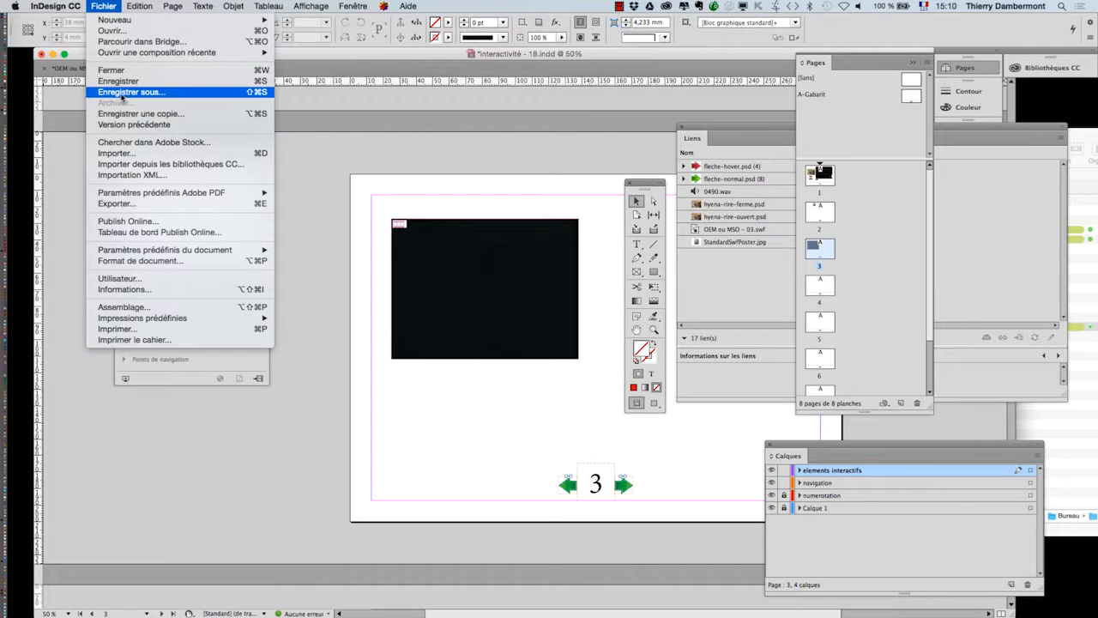
pyautogui.click(127, 95)
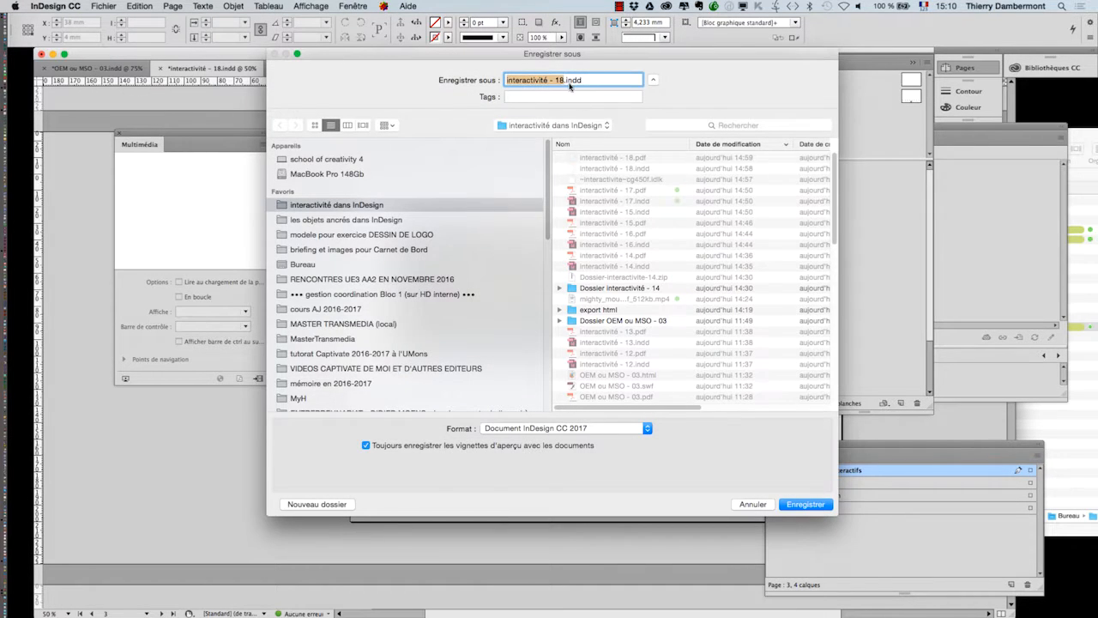
pyautogui.click(563, 80)
pyautogui.press('BackSpace')
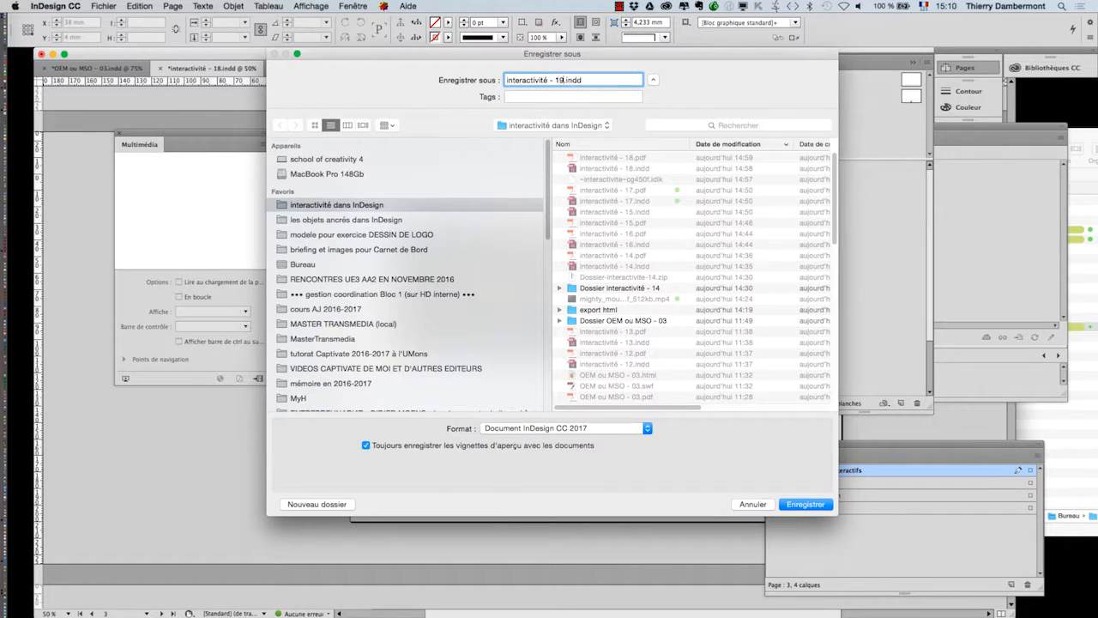
pyautogui.click(796, 505)
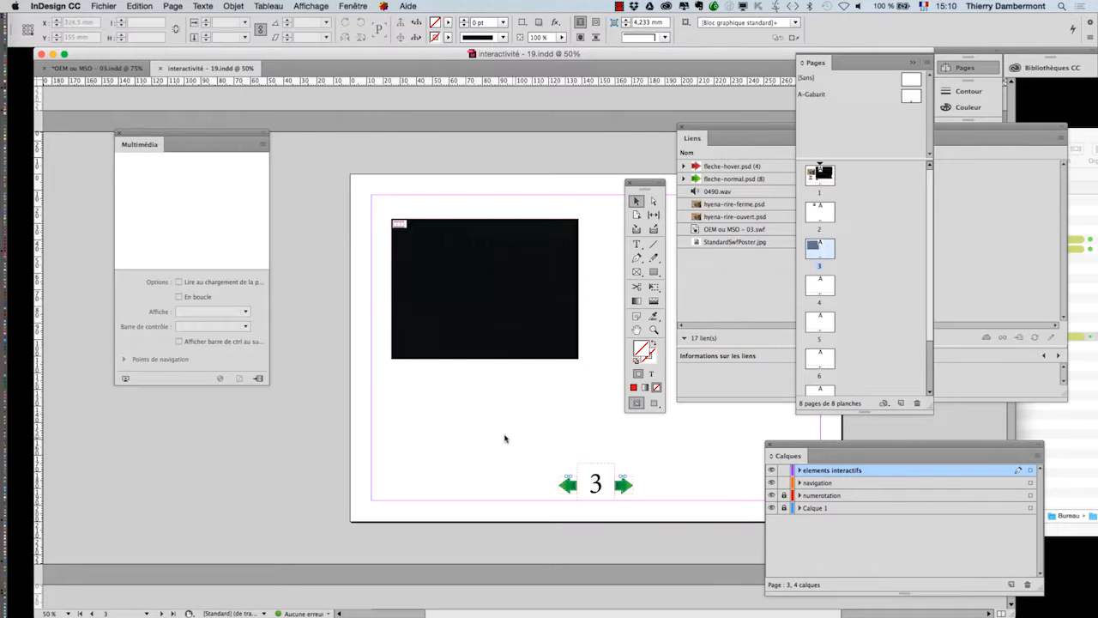
# Preview the video on page 3 up to the MIGHTY MOUSE title and set its poster from the current frame.
pyautogui.click(446, 335)
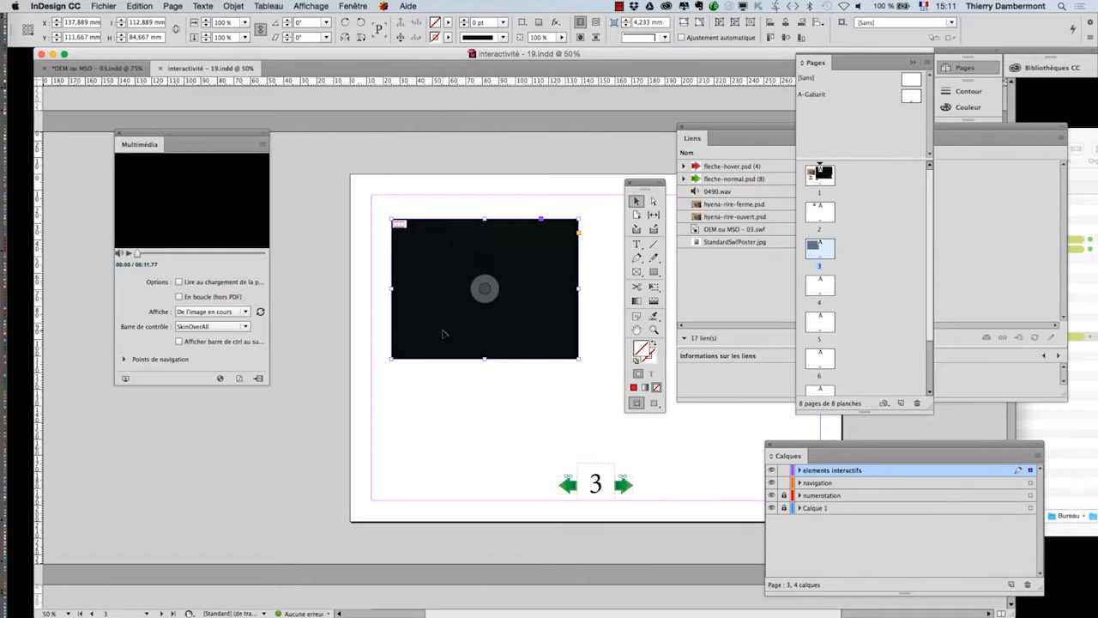
pyautogui.click(128, 255)
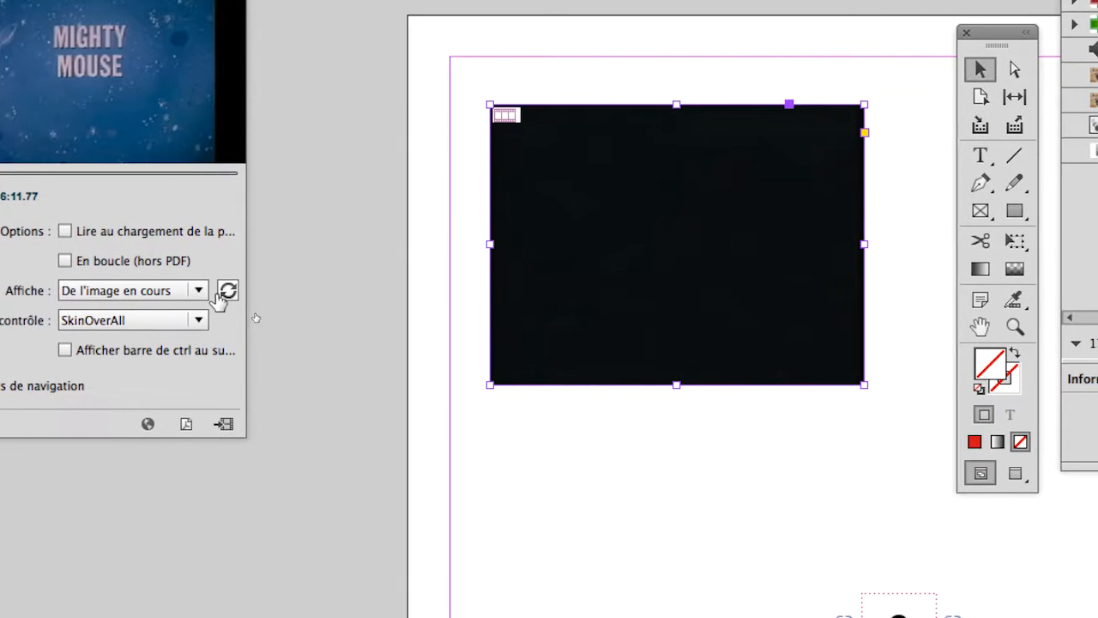
pyautogui.click(224, 292)
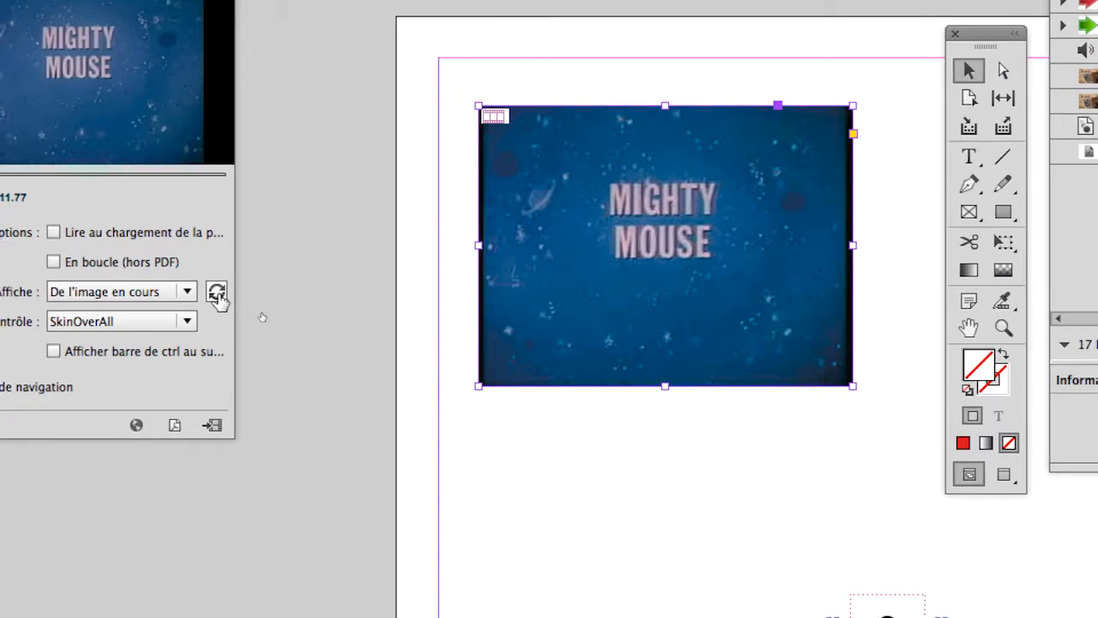
pyautogui.click(164, 292)
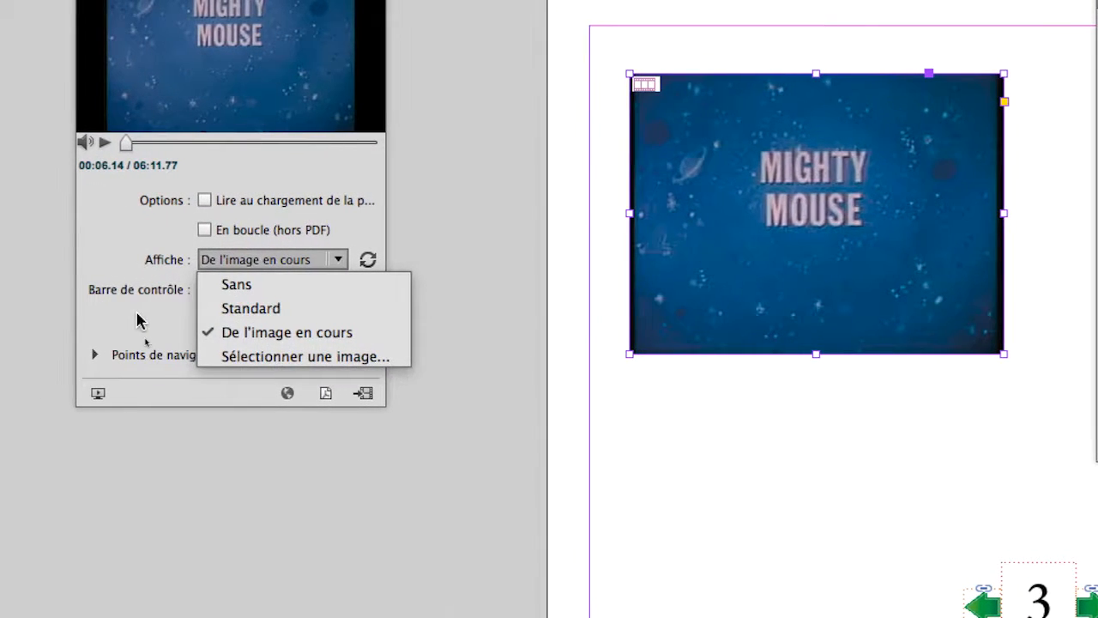
pyautogui.click(41, 313)
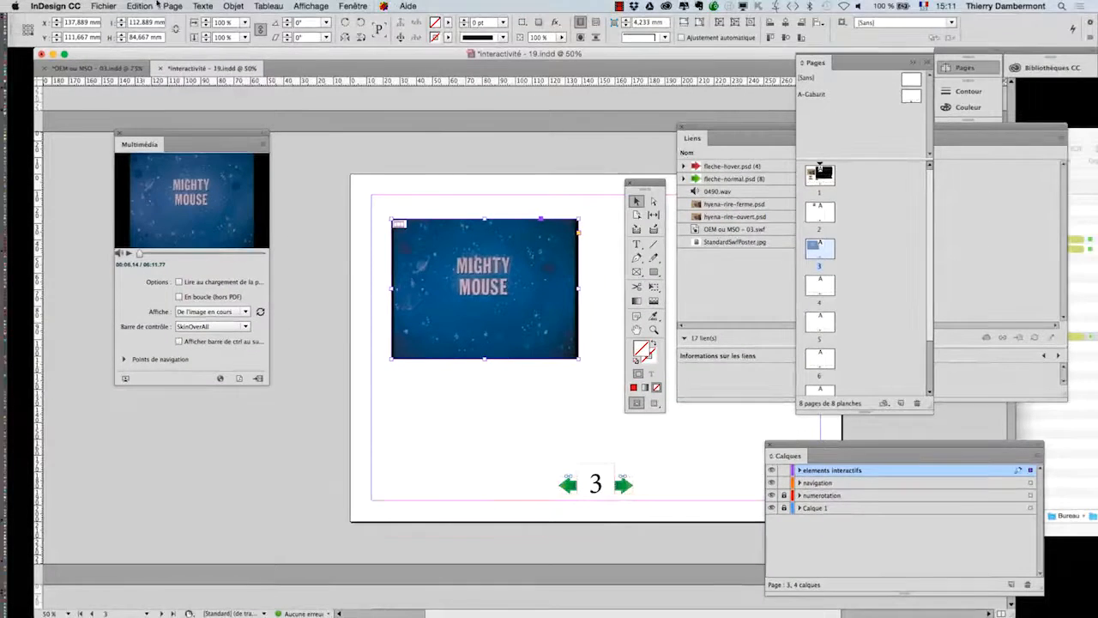
# Save the document and export page 3 as an interactive PDF named interactivité - 19.pdf, accepting the conversion to RGB.
pyautogui.click(103, 6)
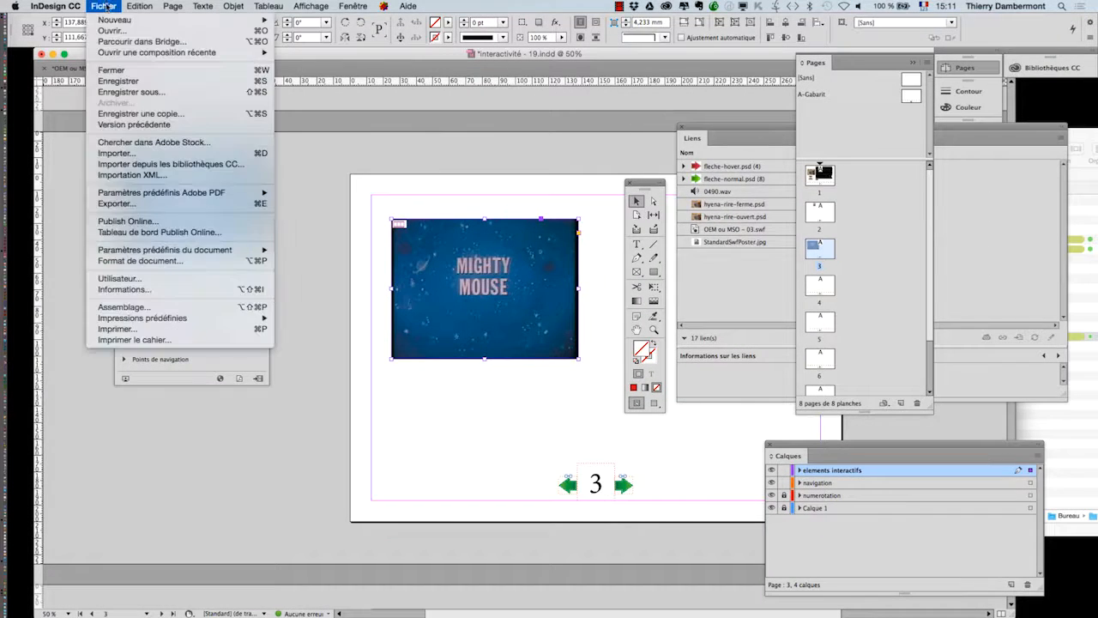
pyautogui.click(119, 80)
pyautogui.click(99, 6)
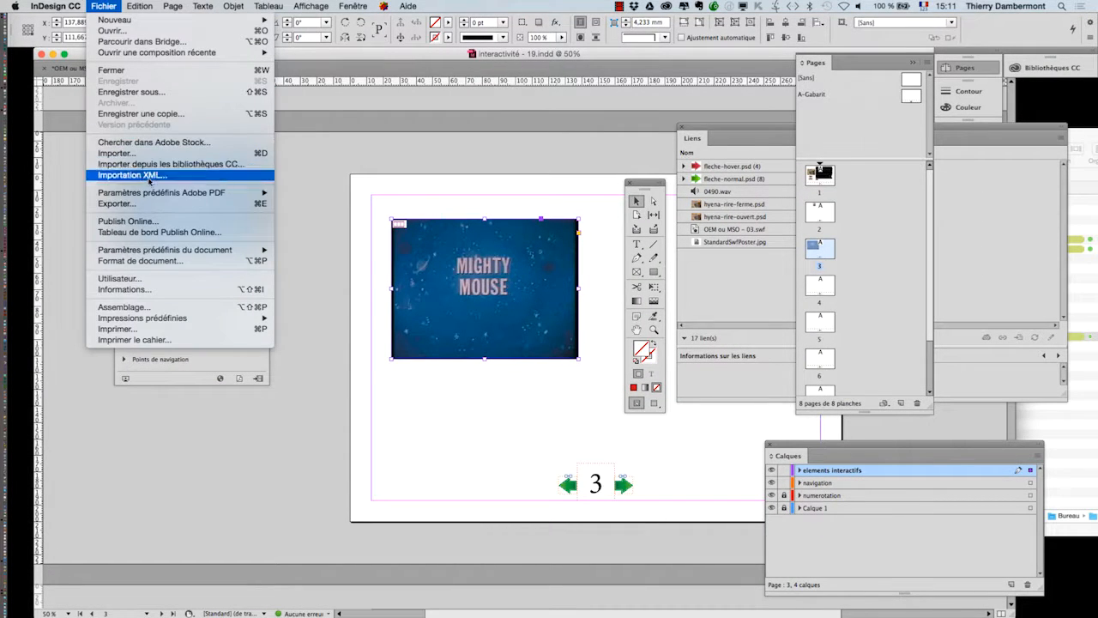
pyautogui.click(117, 204)
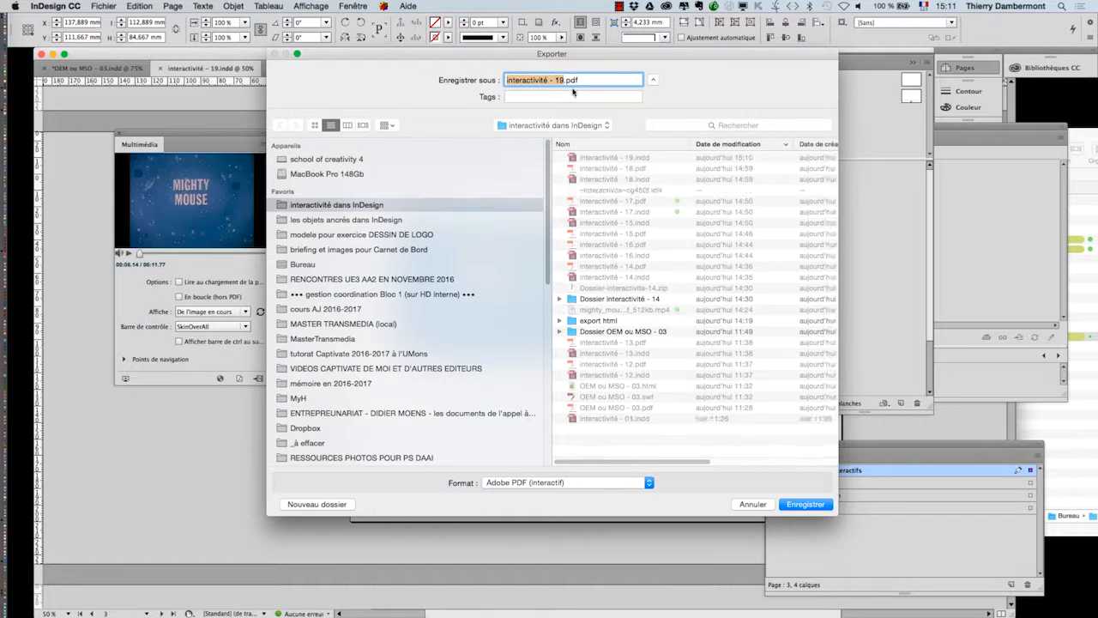
pyautogui.click(806, 504)
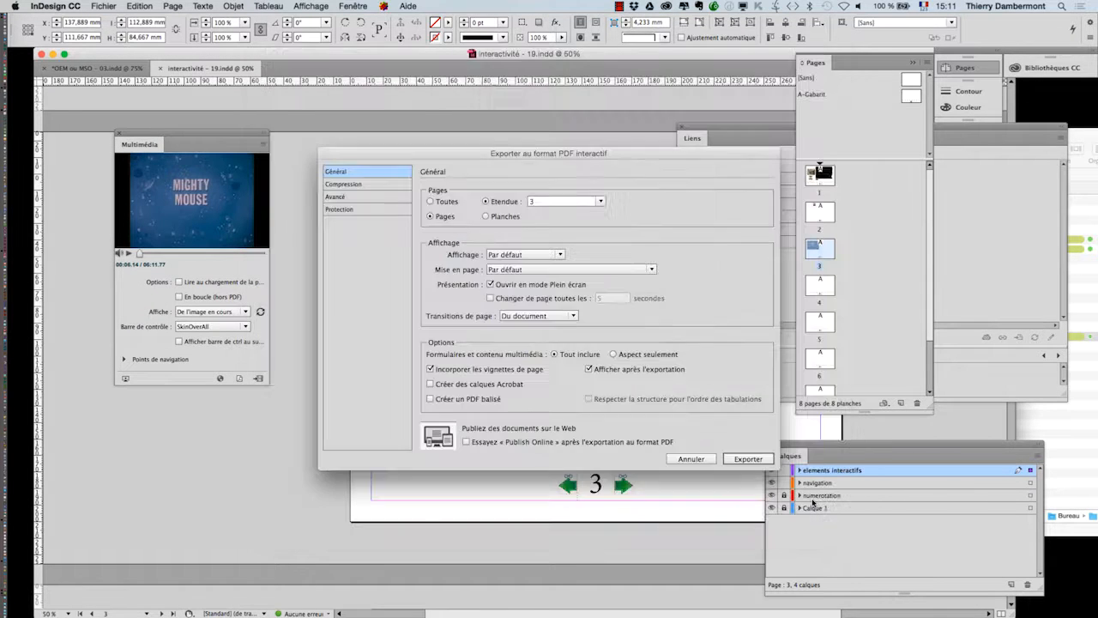
pyautogui.press('Return')
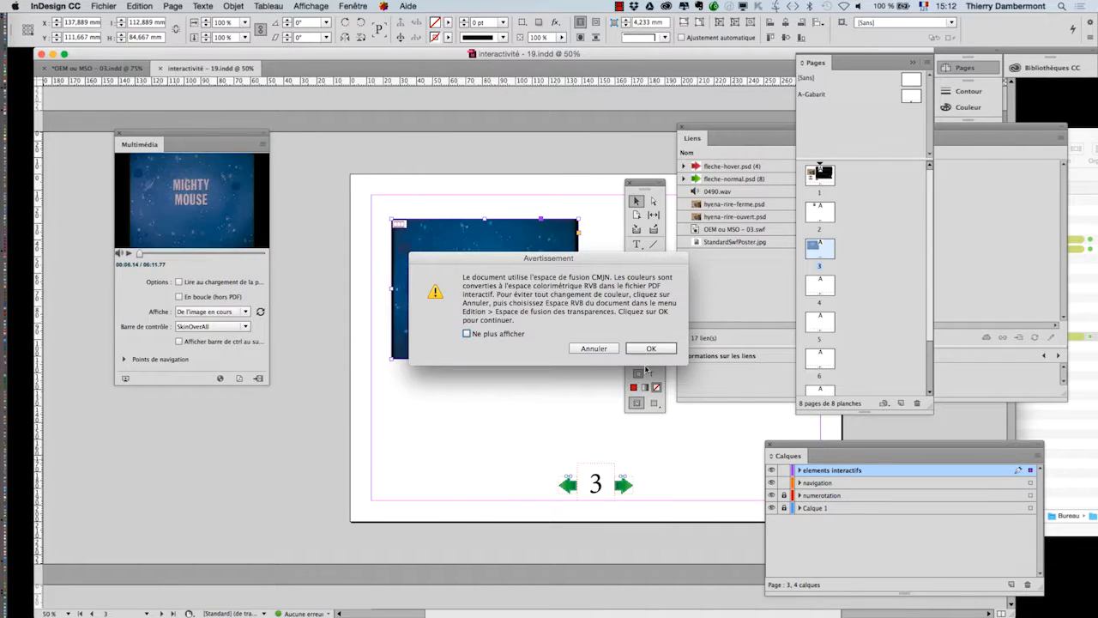
pyautogui.click(649, 351)
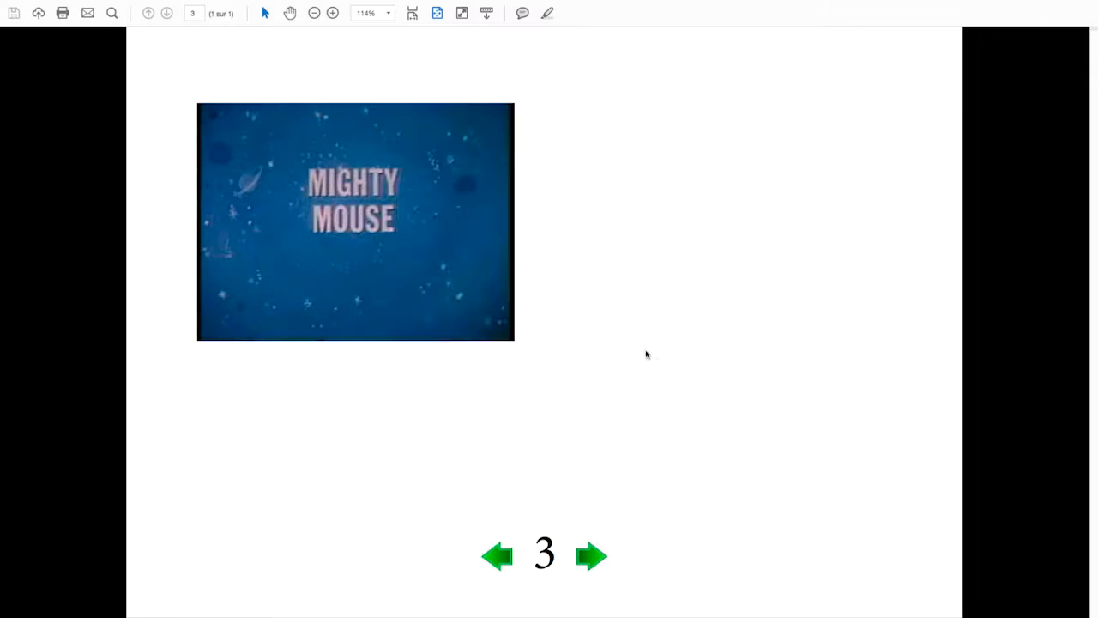
# Activate the Mighty Mouse video in the exported PDF, play it through the title screen and pause it.
pyautogui.click(662, 397)
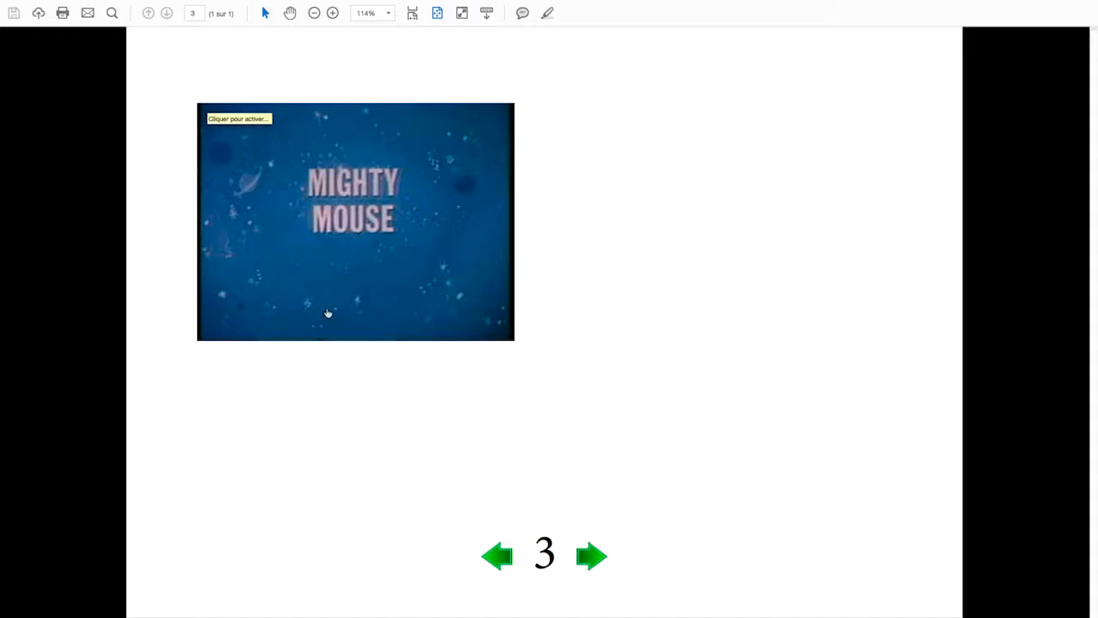
pyautogui.click(340, 319)
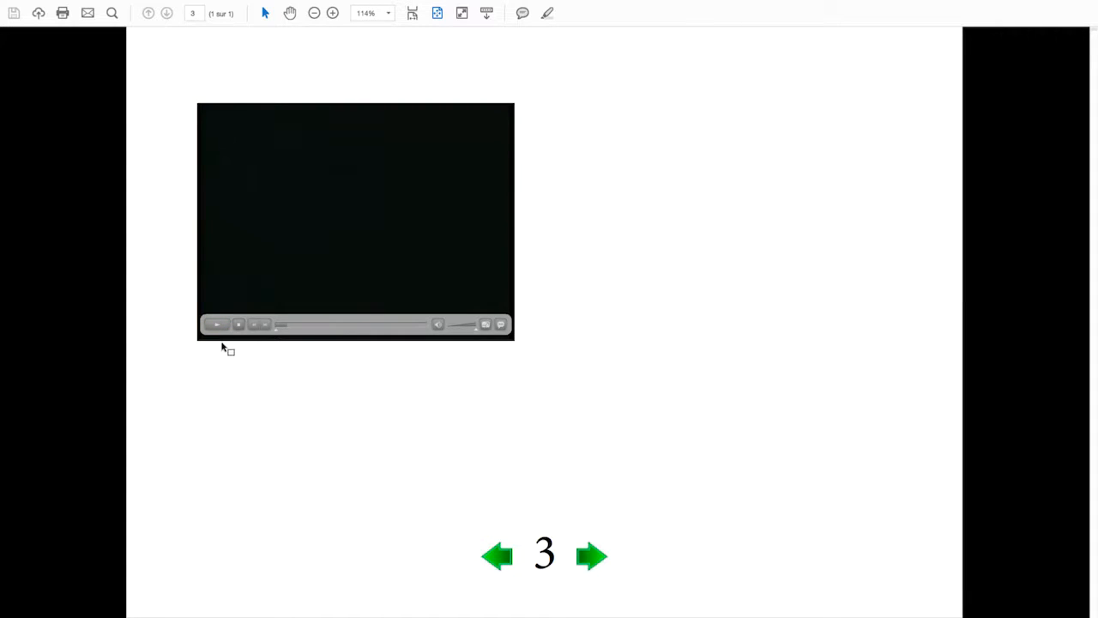
pyautogui.click(219, 327)
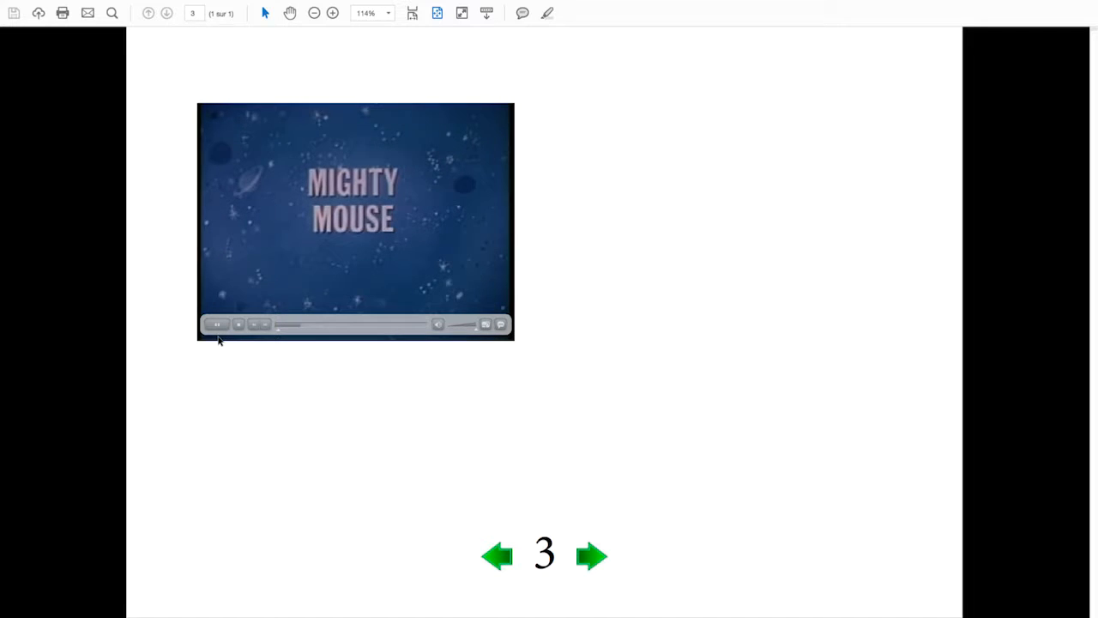
pyautogui.click(217, 325)
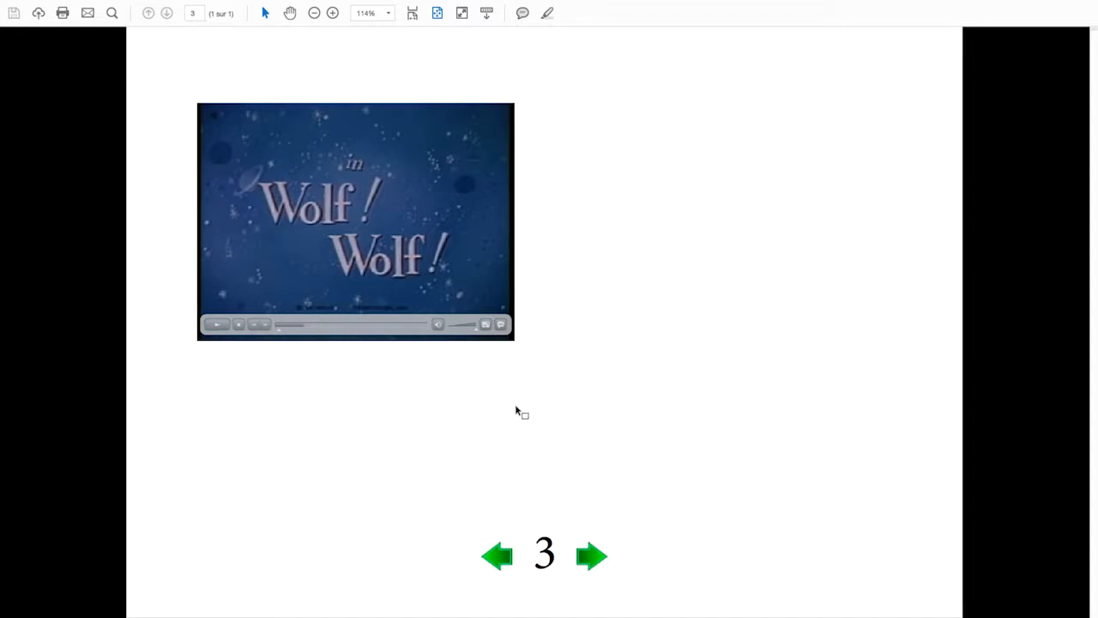
# Switch to Finder, examine interactivité - 19.pdf and mighty_mouse_wolf_wolf_512kb.mp4 in the project folder, and return to the exported PDF.
pyautogui.press('super+Tab')
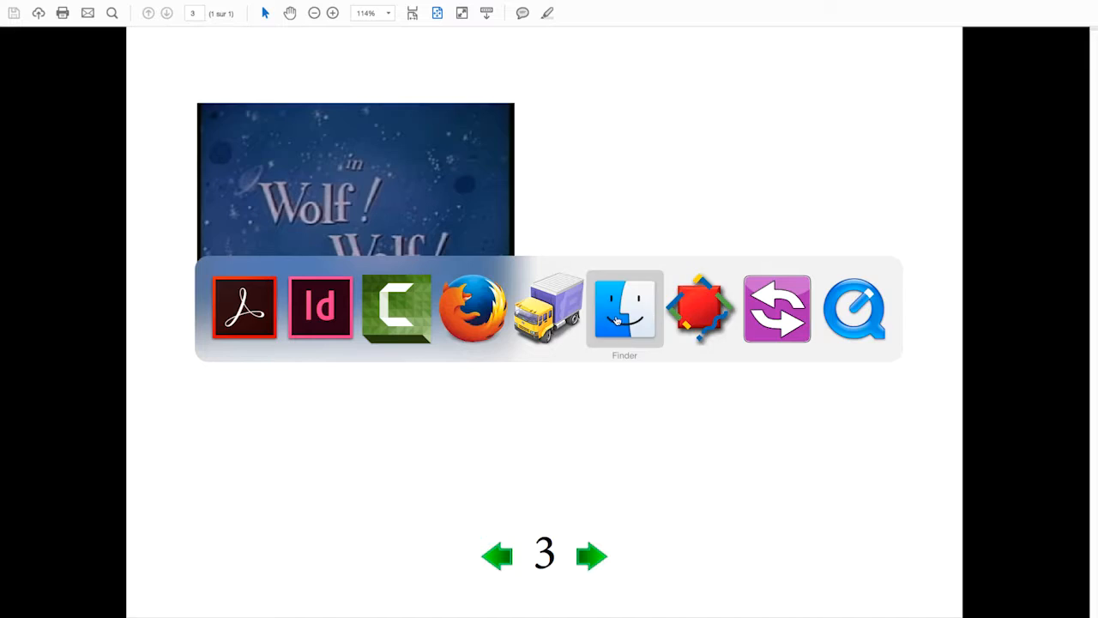
pyautogui.click(616, 319)
pyautogui.moveTo(707, 161); pyautogui.dragTo(359, 87)
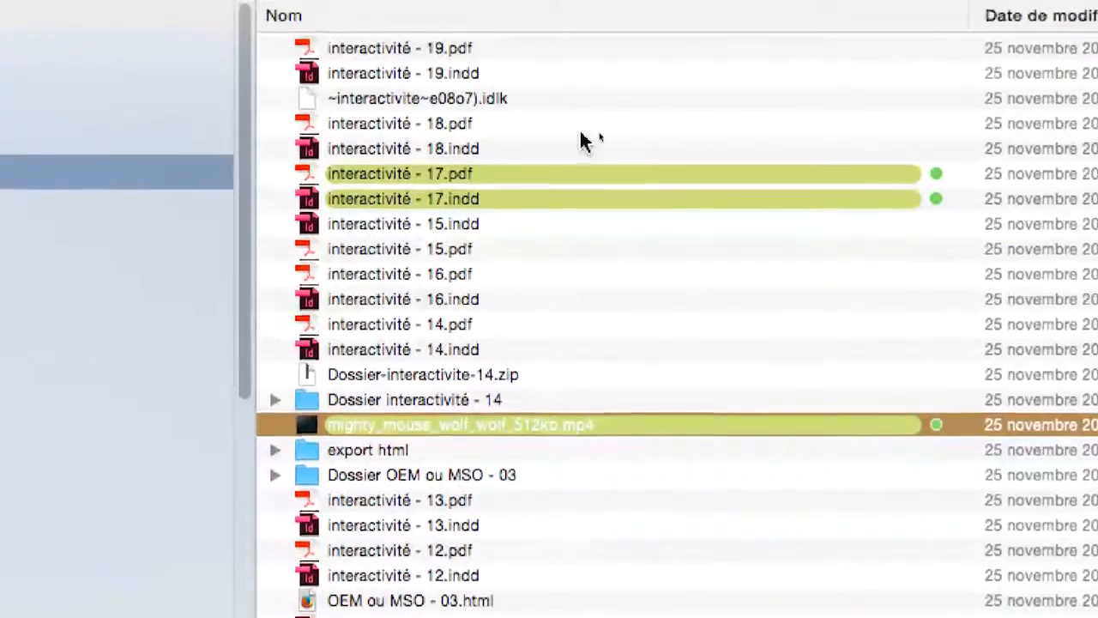
pyautogui.click(659, 160)
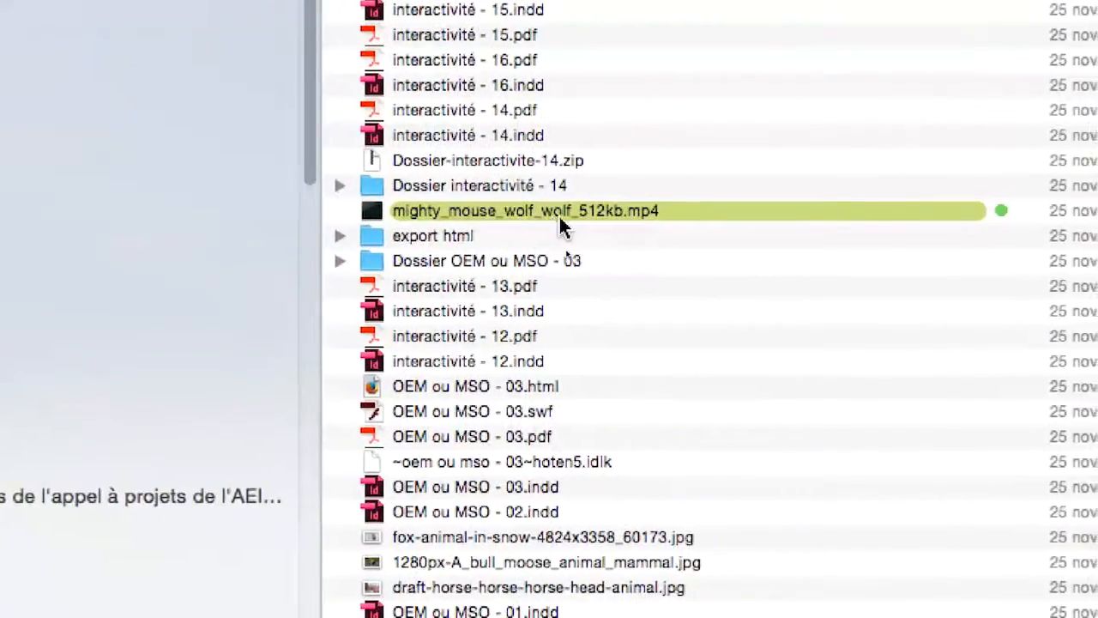
pyautogui.click(283, 387)
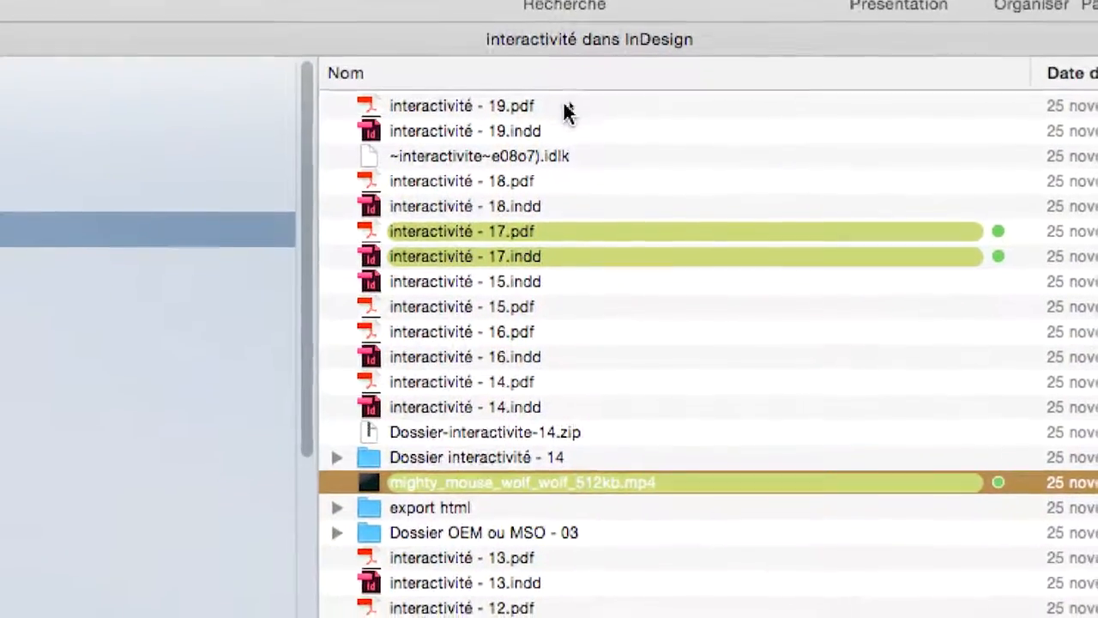
pyautogui.click(588, 82)
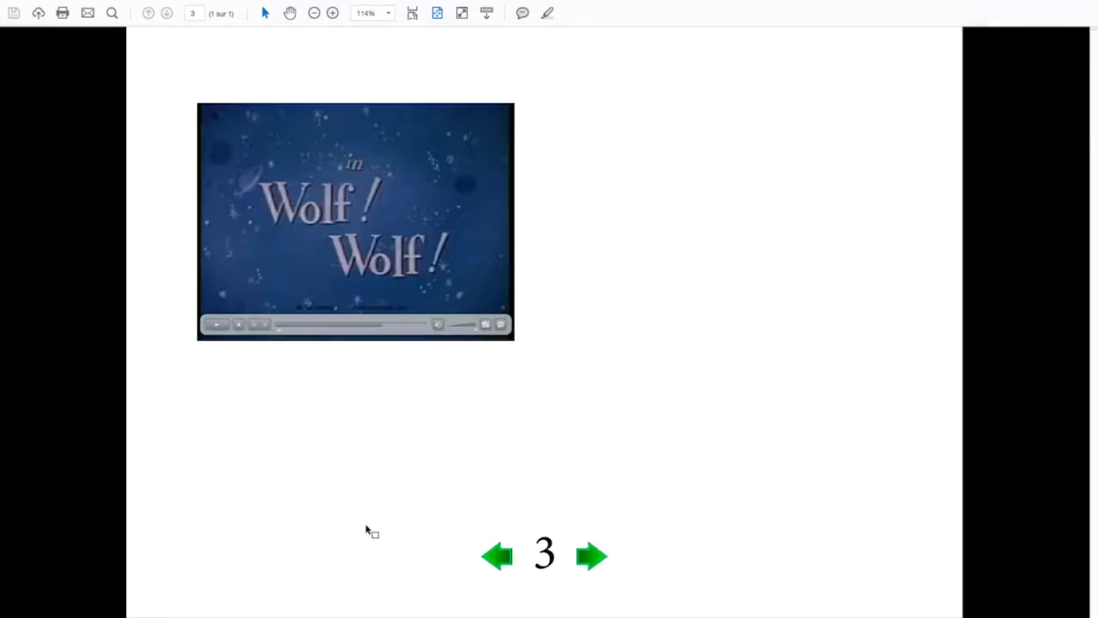
pyautogui.click(378, 525)
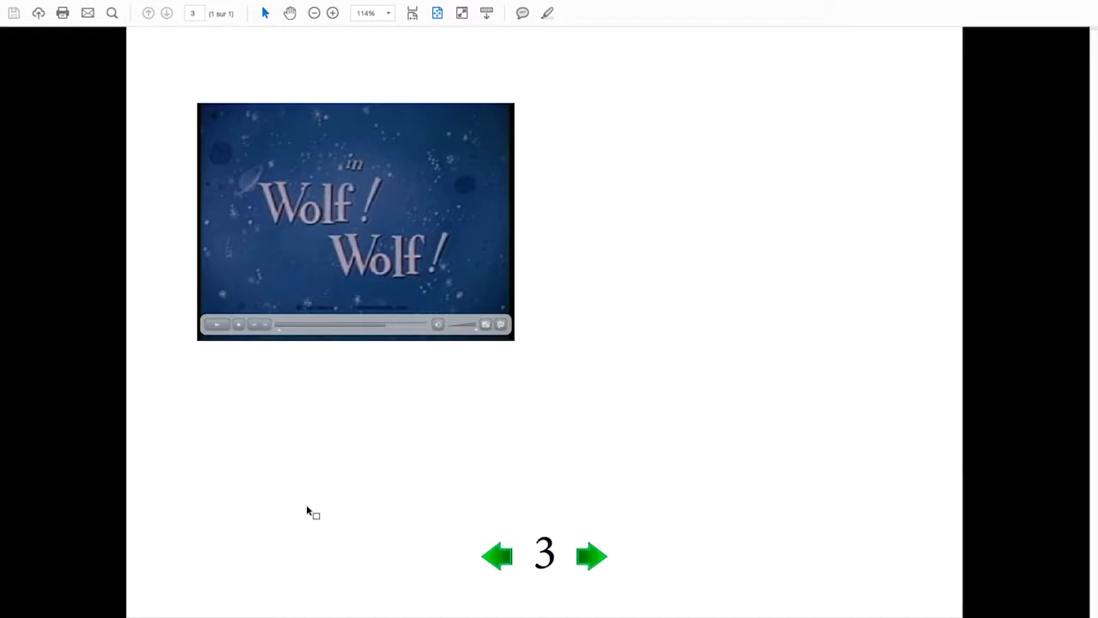